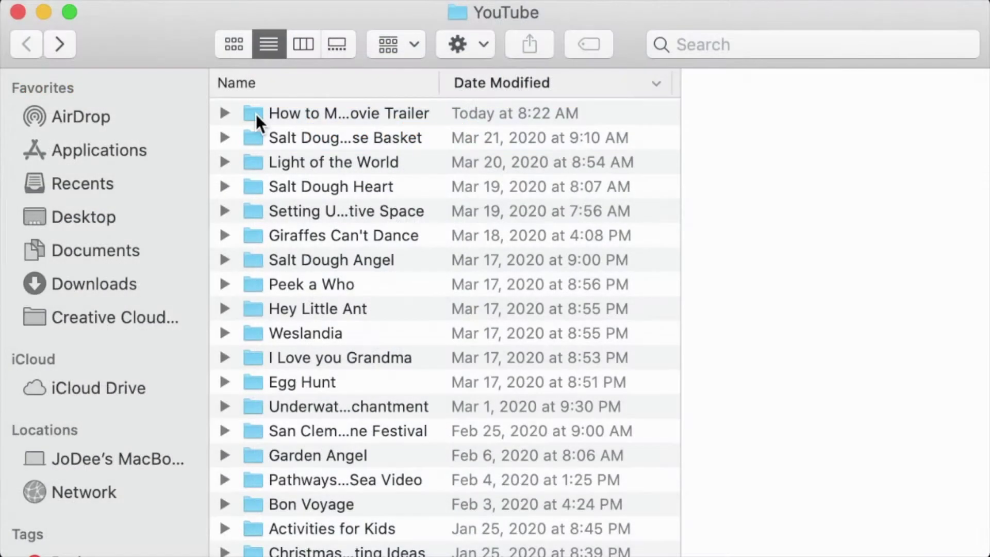
# Open the How to Make a PSA Movie Trailer folder in Finder and make its window full screen.
pyautogui.doubleClick(257, 115)
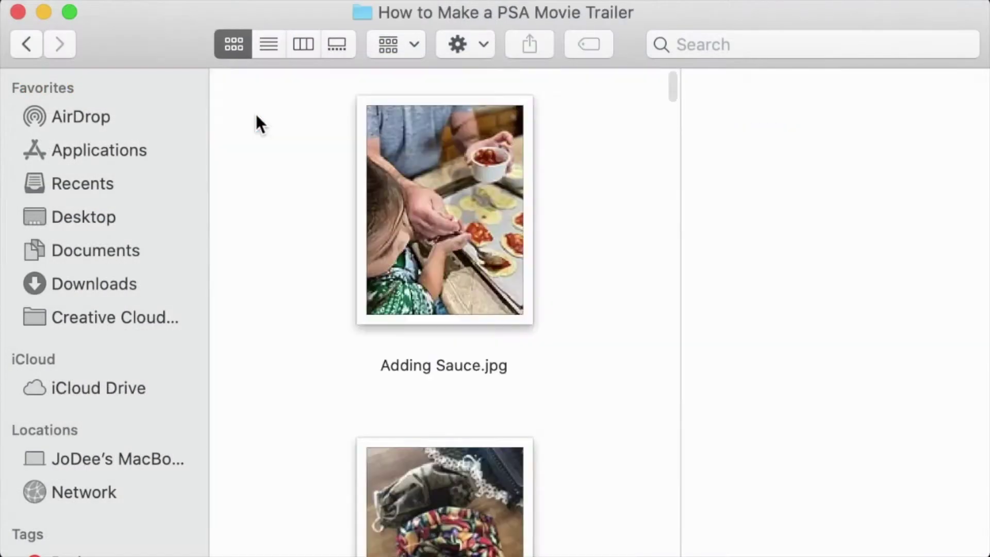
pyautogui.click(72, 10)
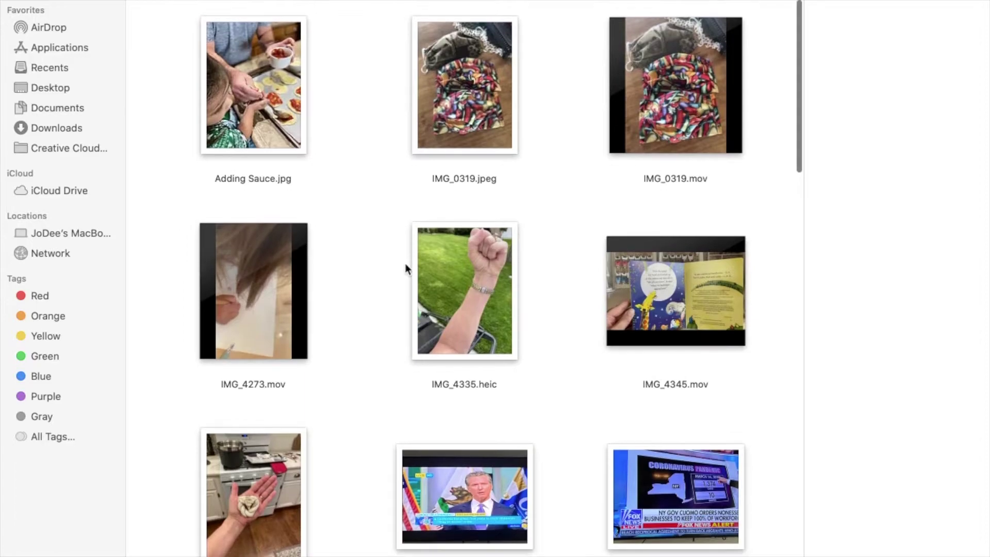
pyautogui.scroll(-3, 406, 269)
pyautogui.scroll(-5, 405, 268)
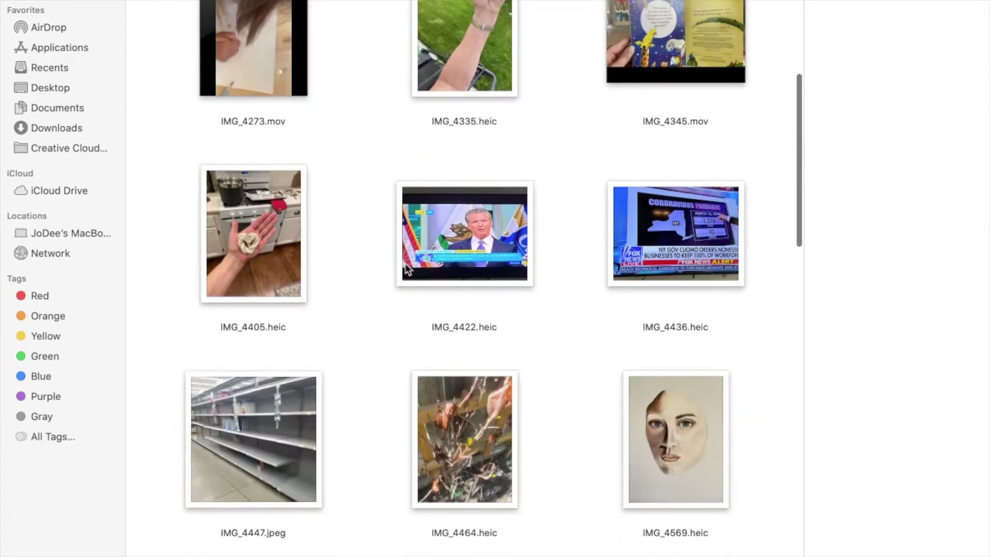
pyautogui.scroll(-2, 406, 268)
pyautogui.scroll(-3, 406, 268)
pyautogui.scroll(-2, 406, 269)
pyautogui.scroll(-2, 406, 269)
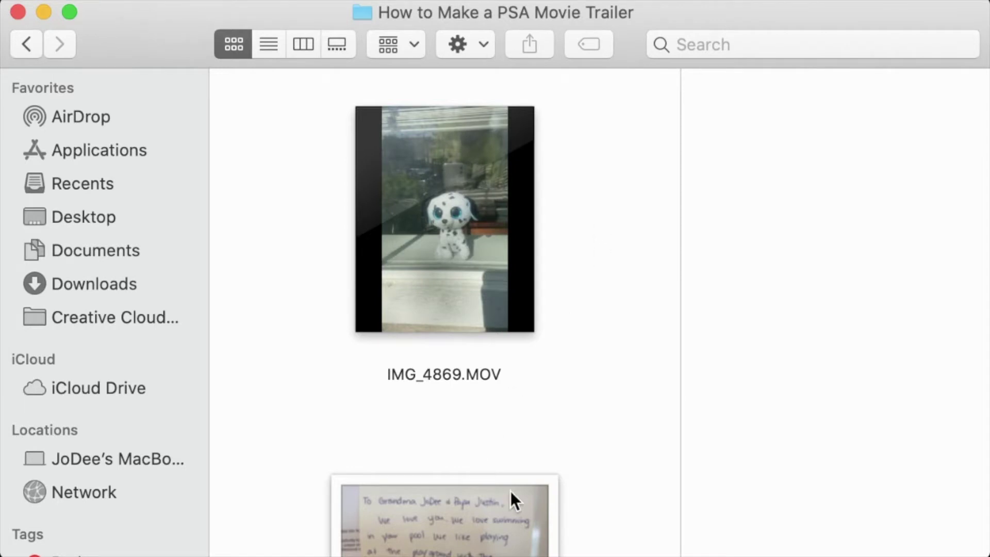
pyautogui.scroll(-5, 510, 499)
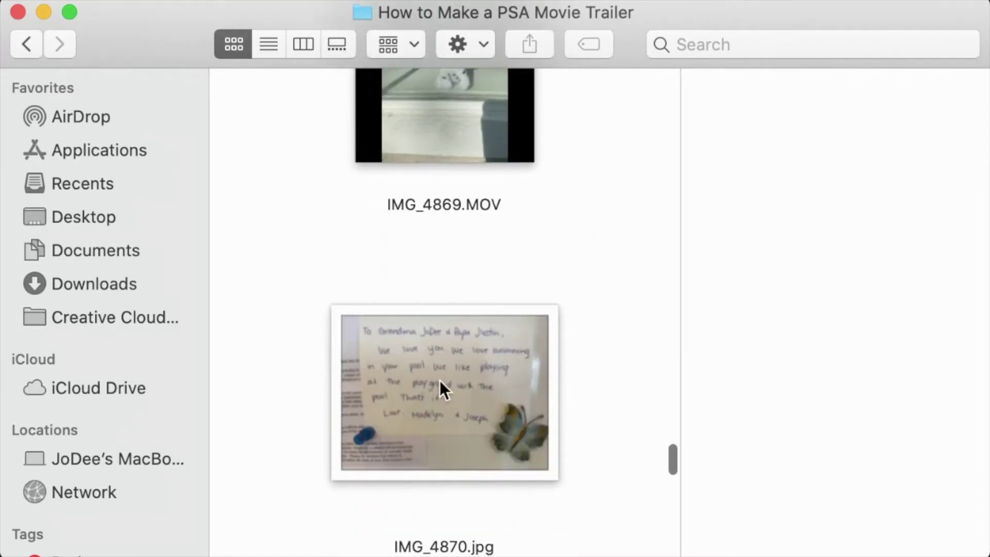
pyautogui.scroll(5, 607, 335)
pyautogui.scroll(5, 607, 334)
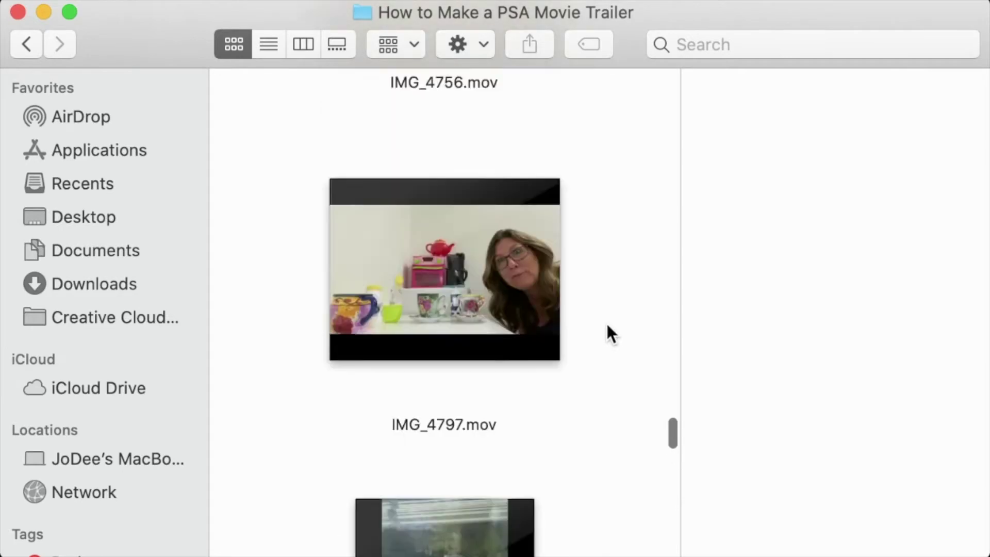
pyautogui.scroll(4, 608, 334)
pyautogui.scroll(5, 607, 335)
pyautogui.scroll(4, 608, 335)
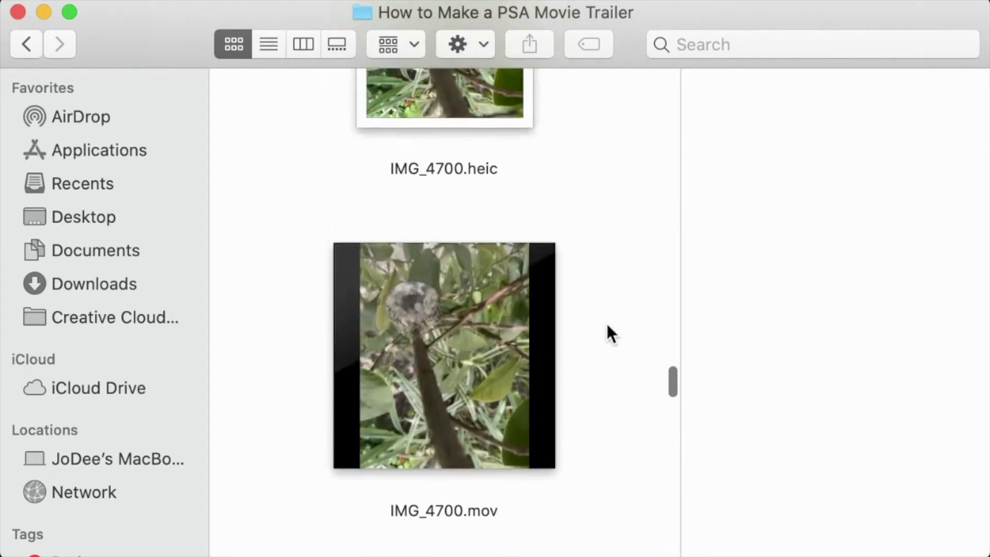
pyautogui.scroll(5, 608, 334)
pyautogui.scroll(5, 608, 334)
pyautogui.scroll(4, 607, 334)
pyautogui.scroll(5, 607, 334)
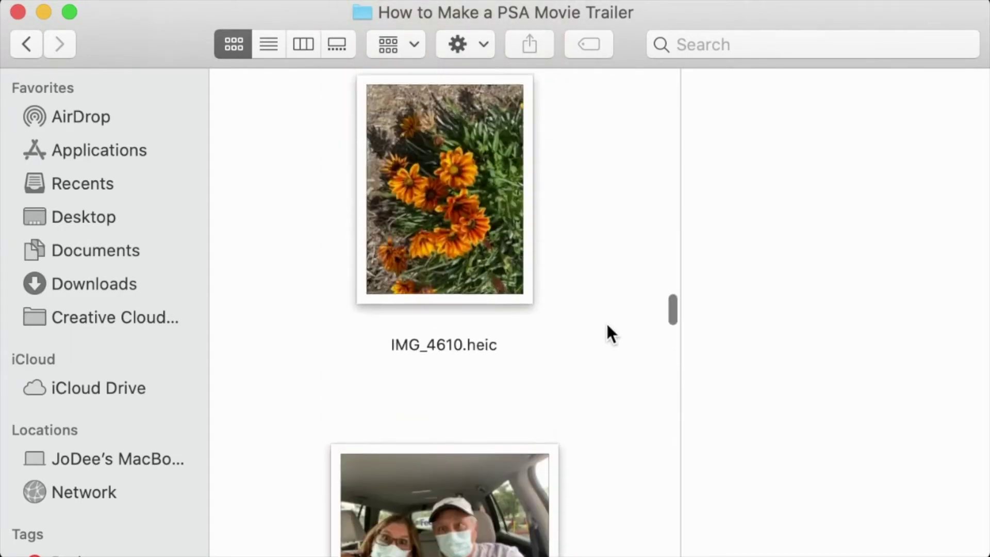
pyautogui.scroll(5, 608, 335)
pyautogui.scroll(5, 607, 335)
pyautogui.scroll(3, 608, 335)
pyautogui.scroll(-5, 608, 334)
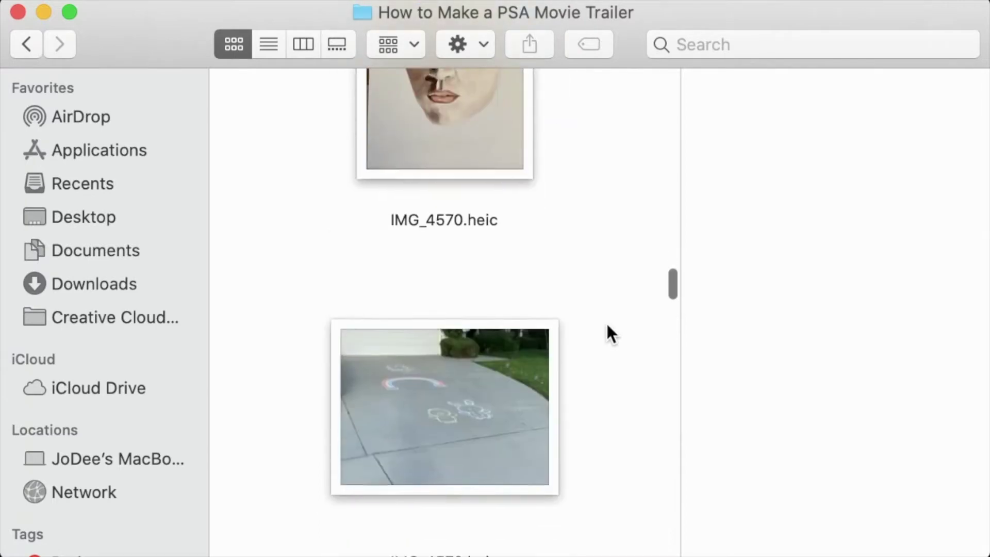
pyautogui.scroll(-1, 608, 335)
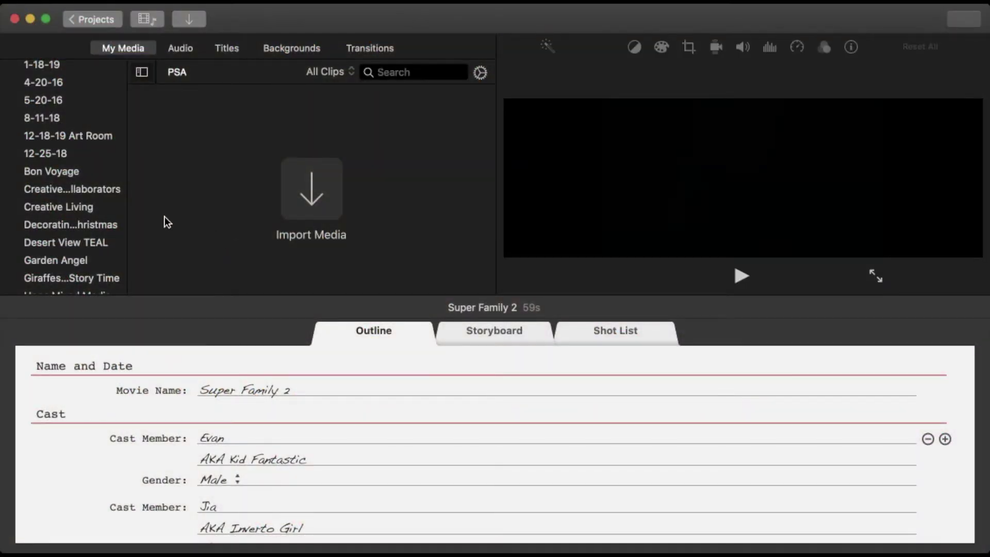
pyautogui.scroll(5, 75, 204)
pyautogui.scroll(2, 76, 204)
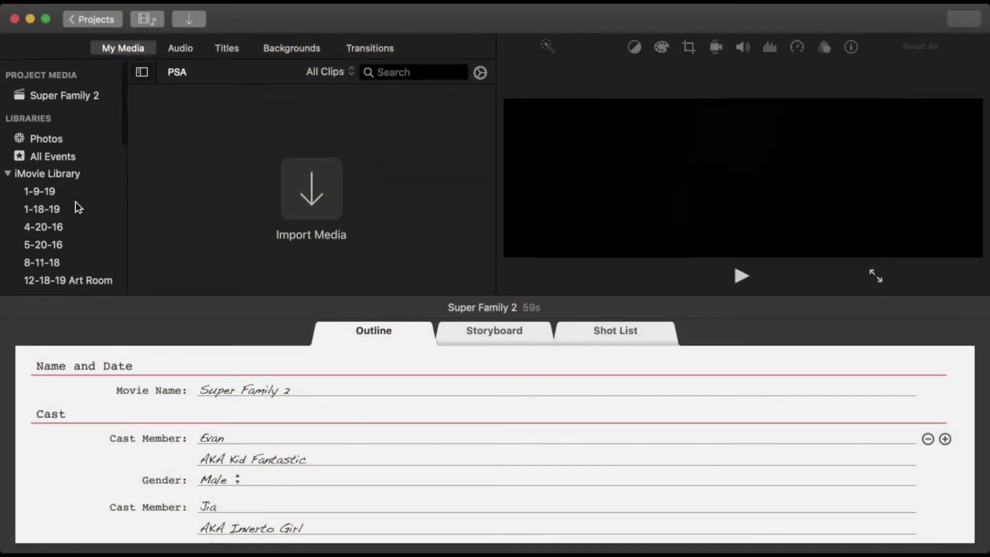
# Add an event named 'How to Be a Super Hero' to the iMovie Library, fixing a typo in the name.
pyautogui.click(55, 175)
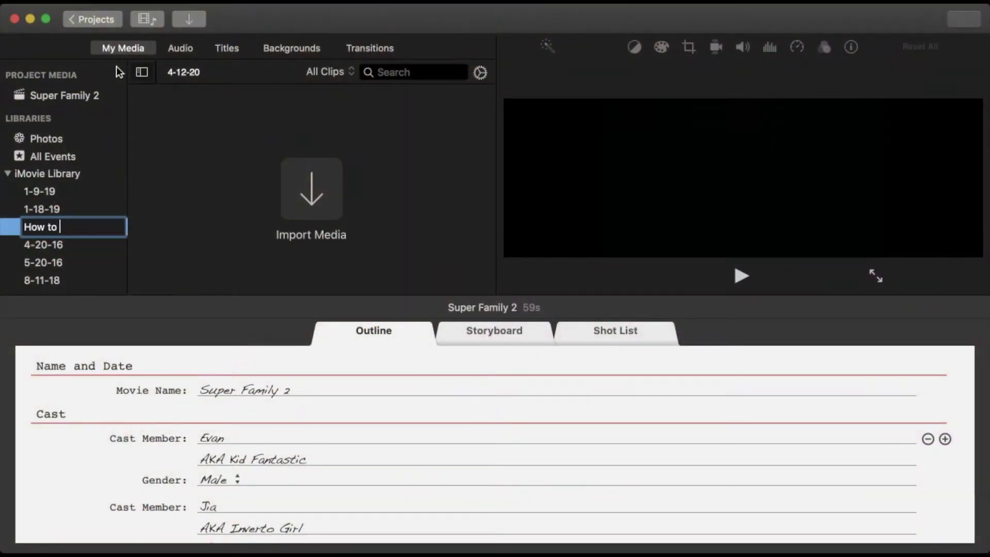
pyautogui.write(' Br')
pyautogui.press('BackSpace')
pyautogui.write('e a')
pyautogui.write(' Super')
pyautogui.write(' Hero')
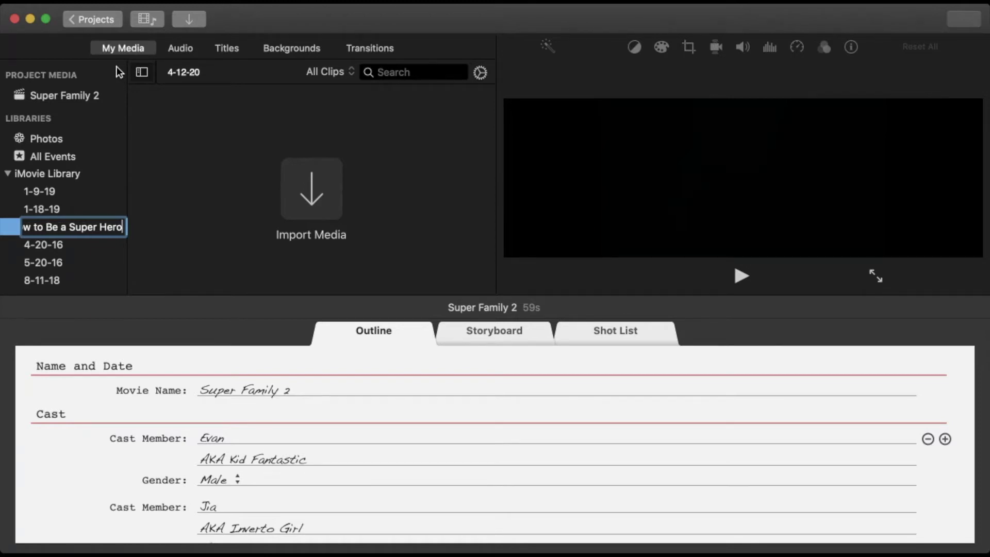
pyautogui.press('Return')
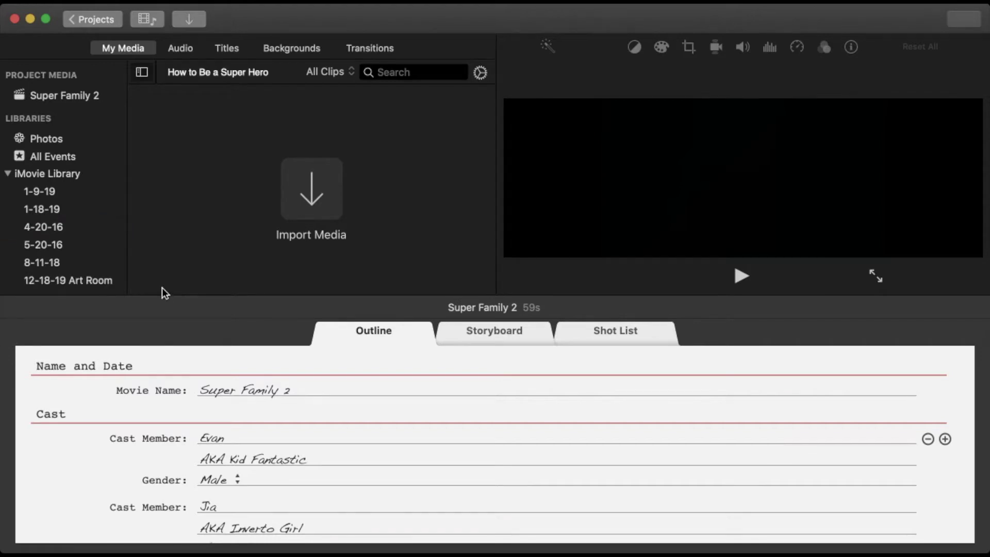
pyautogui.click(313, 197)
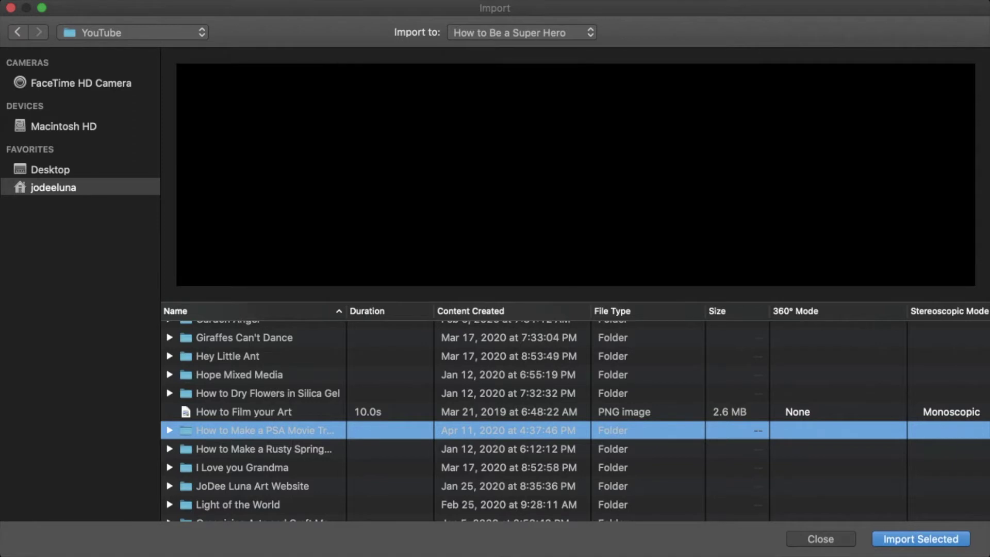
# In the import window, open the PSA trailer folder and select all its files with Cmd+A.
pyautogui.press('super+Down')
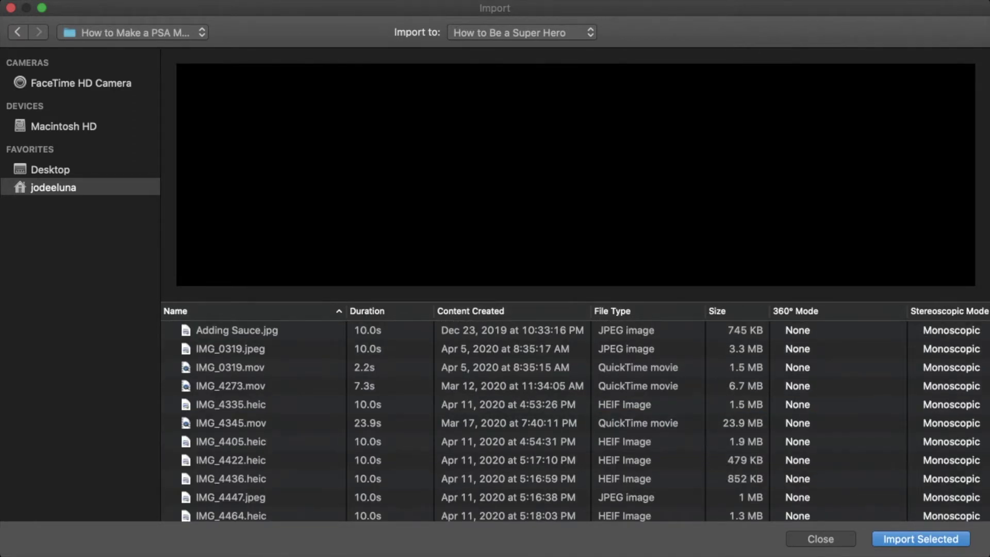
pyautogui.press('Down')
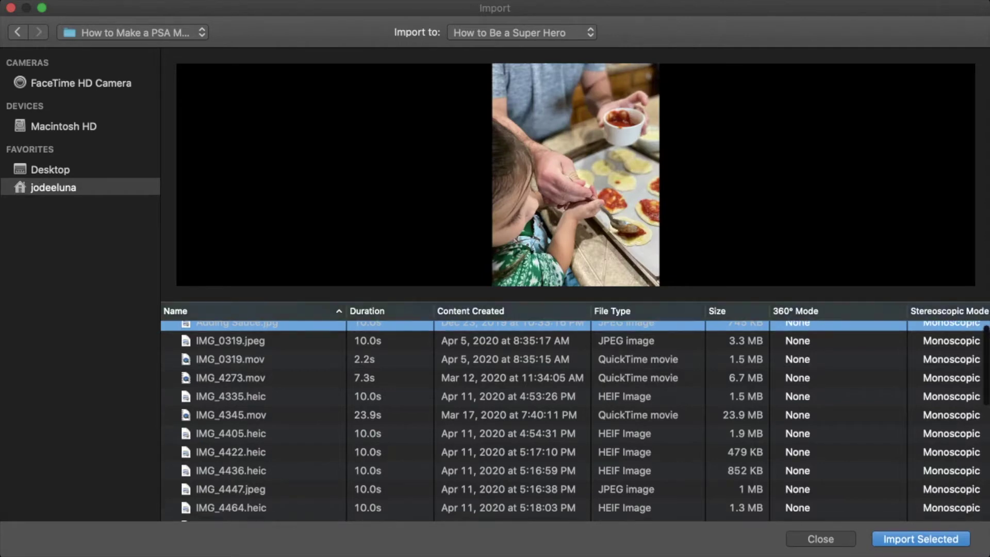
pyautogui.scroll(-10, 575, 411)
pyautogui.press('super+a')
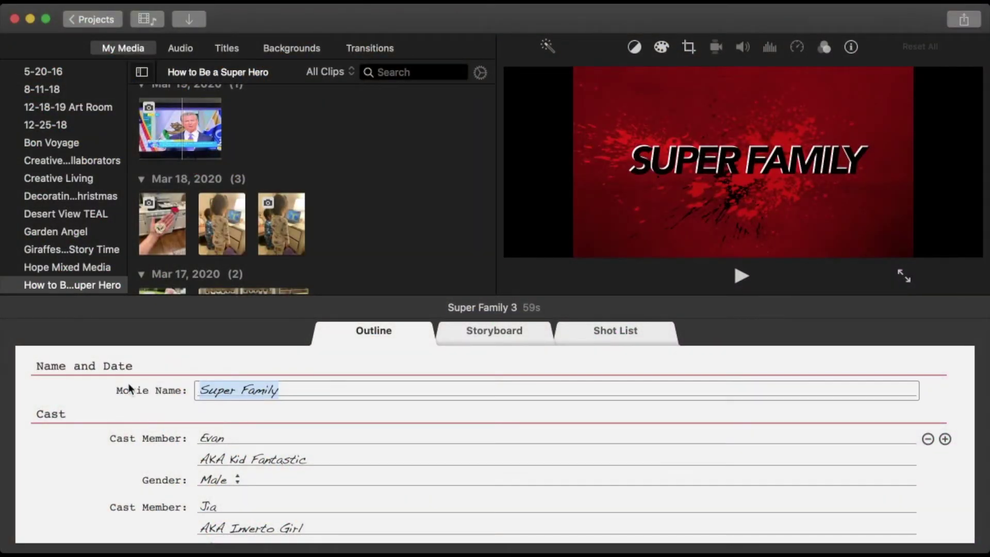
pyautogui.write('How')
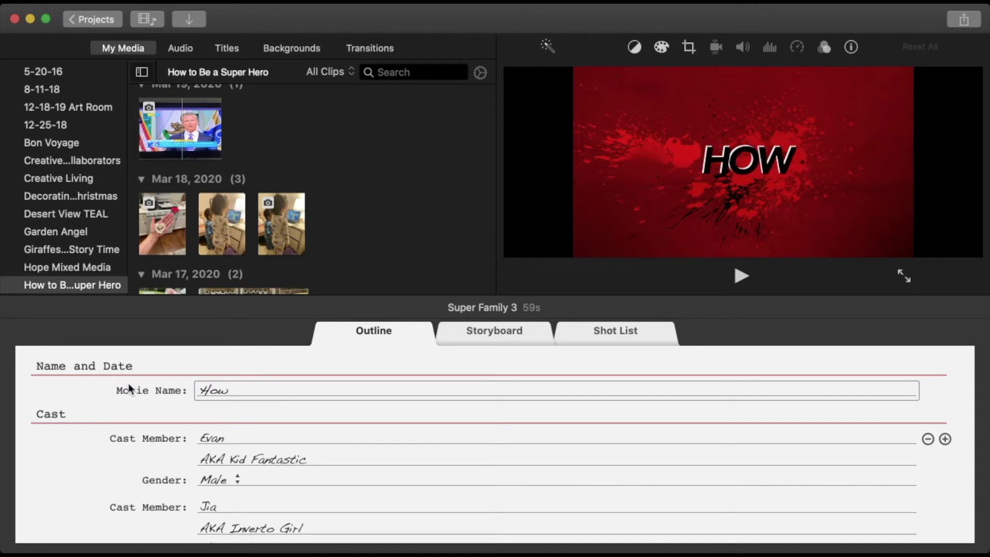
pyautogui.write(' to Be a Su')
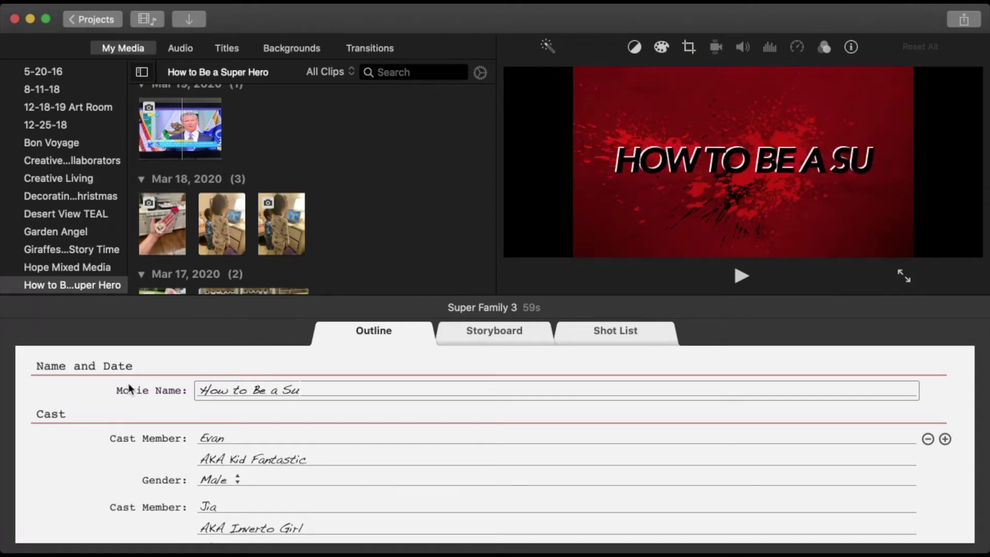
pyautogui.write('per Hero')
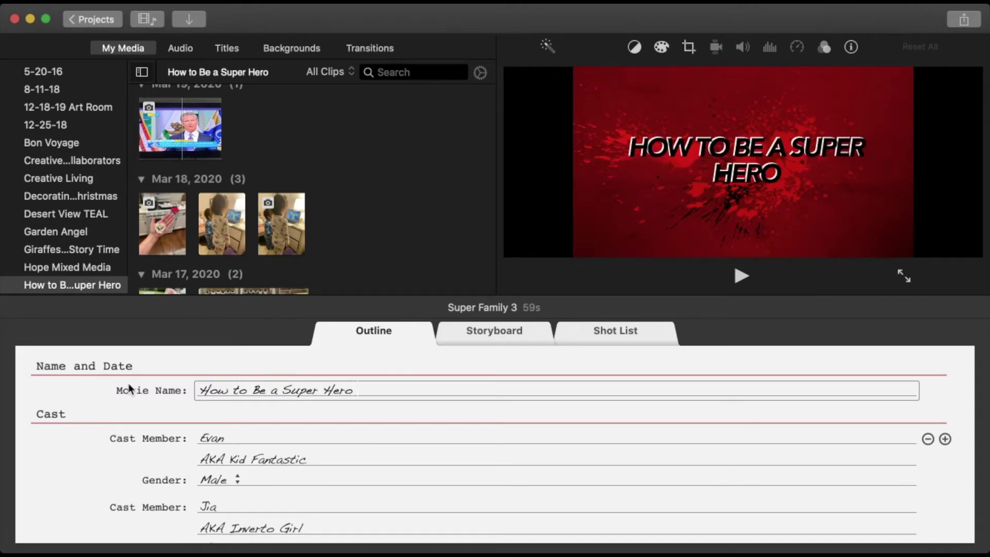
pyautogui.write(' During C')
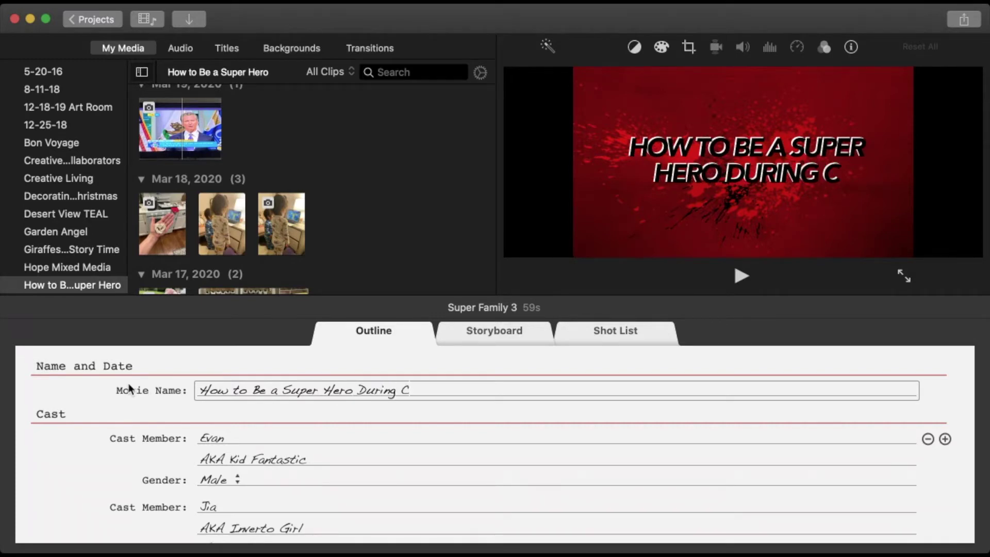
pyautogui.write('ovid-19')
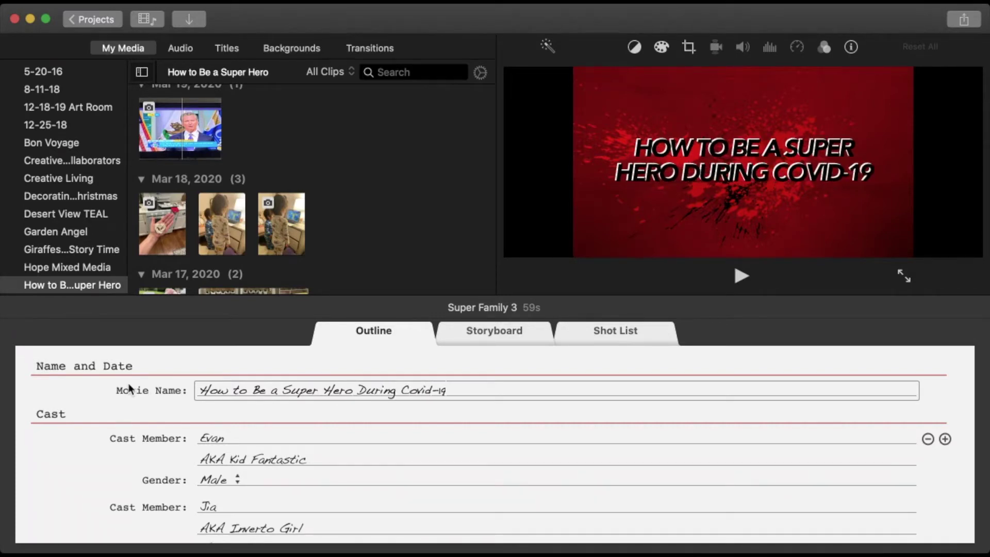
# Enter the first cast member's name, then bring up the trailer's storyboard.
pyautogui.press('Tab')
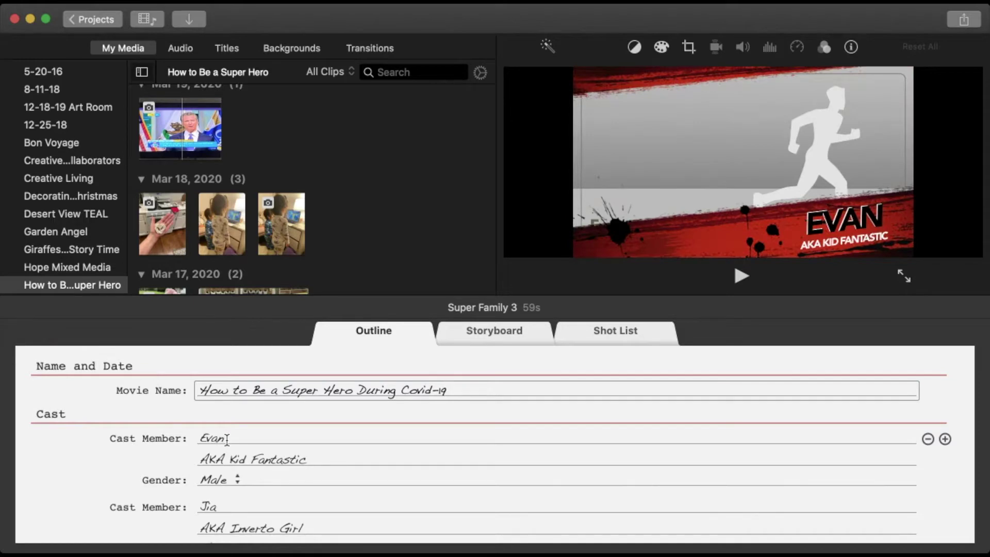
pyautogui.write('JoDee')
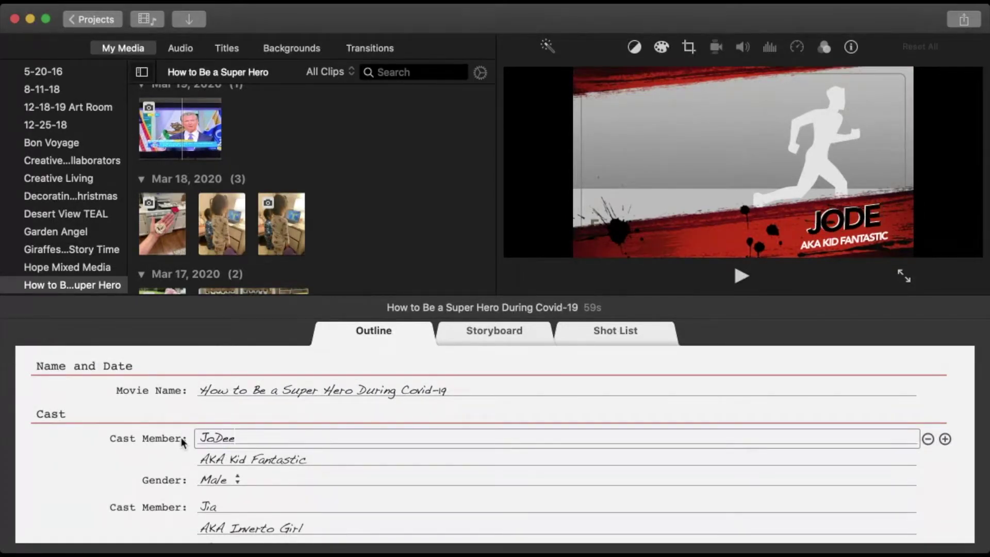
pyautogui.scroll(-3, 242, 479)
pyautogui.scroll(-3, 242, 479)
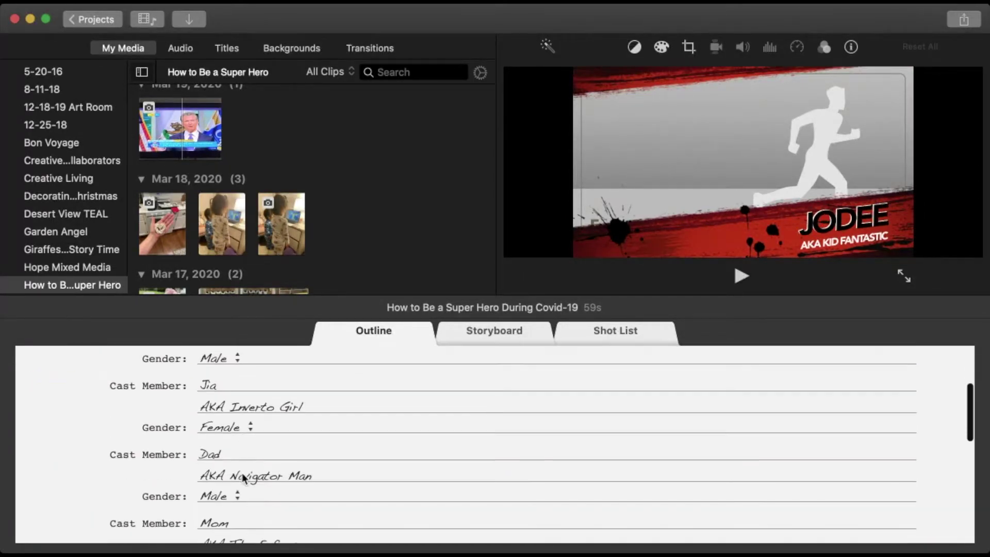
pyautogui.scroll(-3, 242, 479)
pyautogui.scroll(-2, 243, 479)
pyautogui.scroll(1, 242, 480)
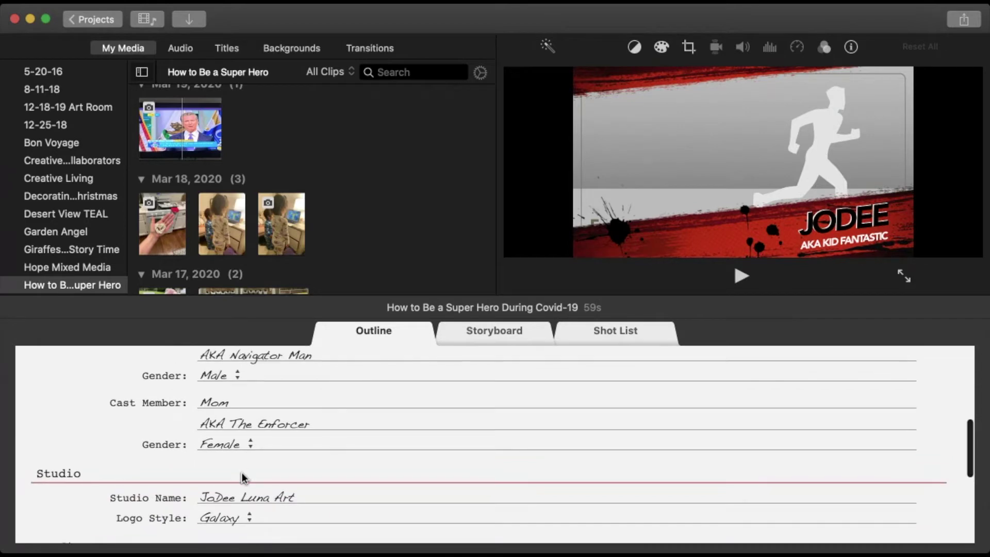
pyautogui.scroll(10, 243, 480)
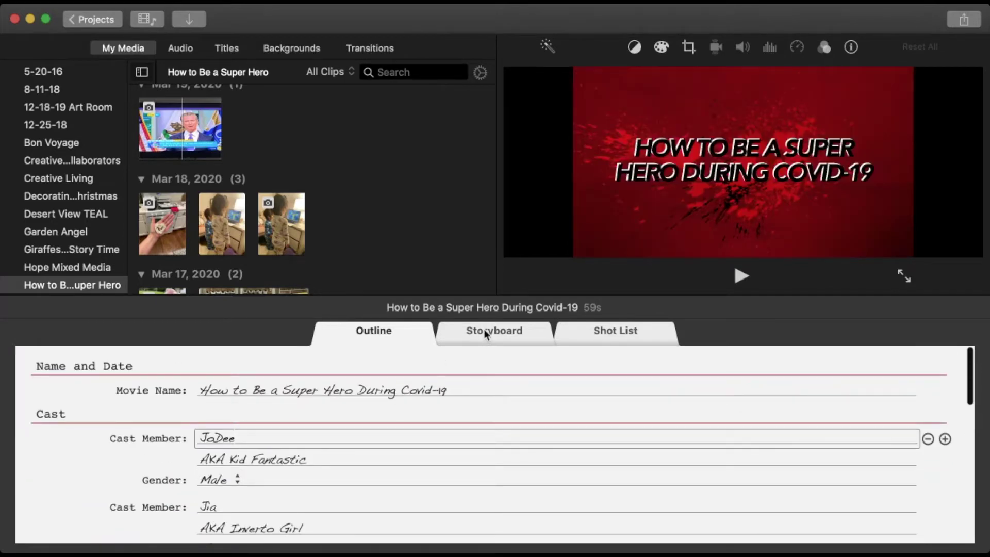
pyautogui.click(485, 331)
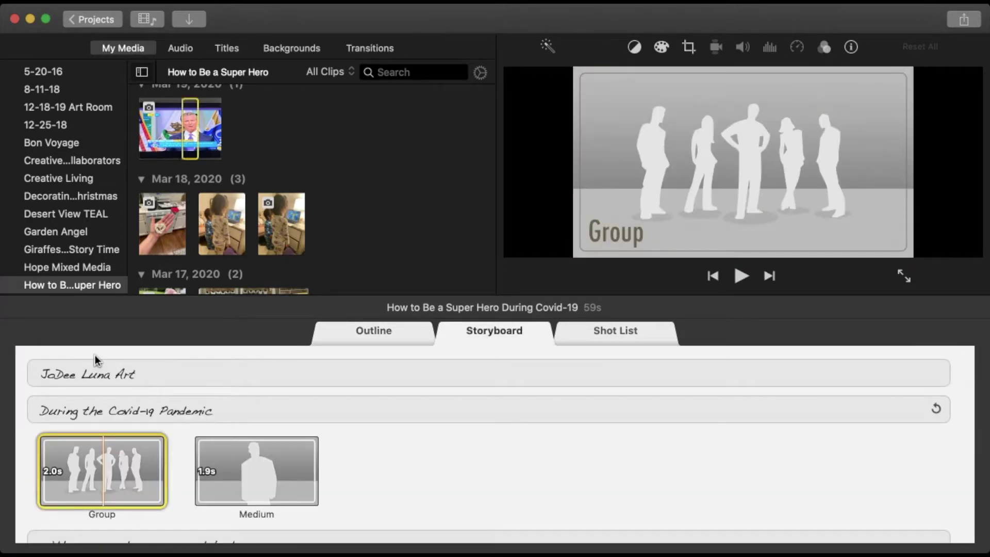
# Correct the 'During the Covid-19 Pandemic' caption and fill the Group shot with the Mar 20 news clip.
pyautogui.click(43, 406)
pyautogui.click(36, 406)
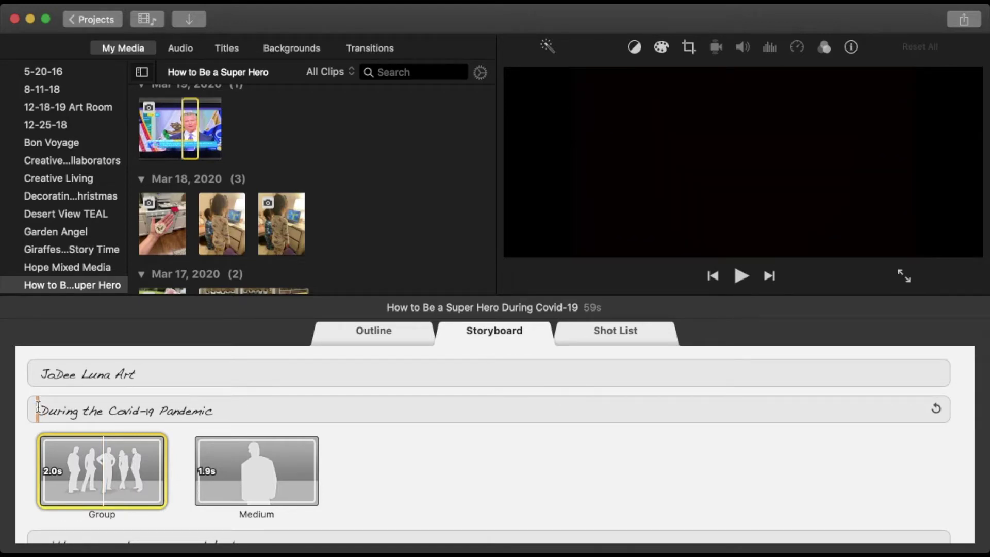
pyautogui.click(42, 406)
pyautogui.press('Return')
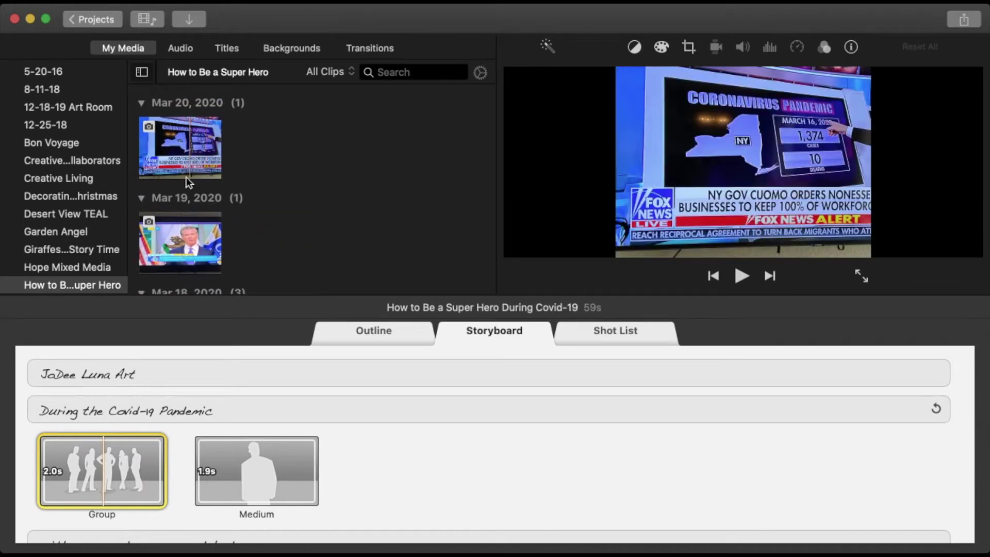
pyautogui.moveTo(186, 181); pyautogui.dragTo(96, 487)
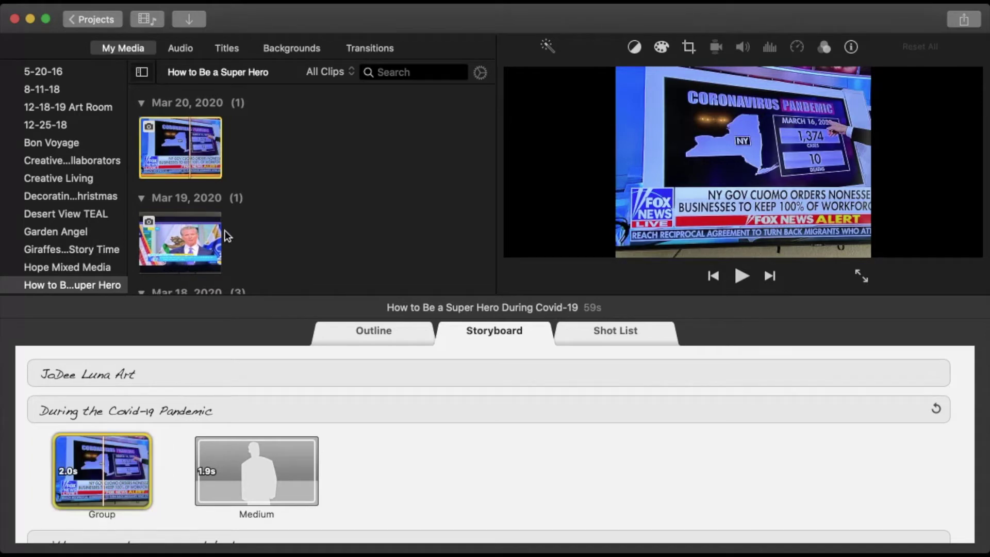
pyautogui.scroll(-2, 226, 236)
pyautogui.moveTo(194, 209); pyautogui.dragTo(263, 460)
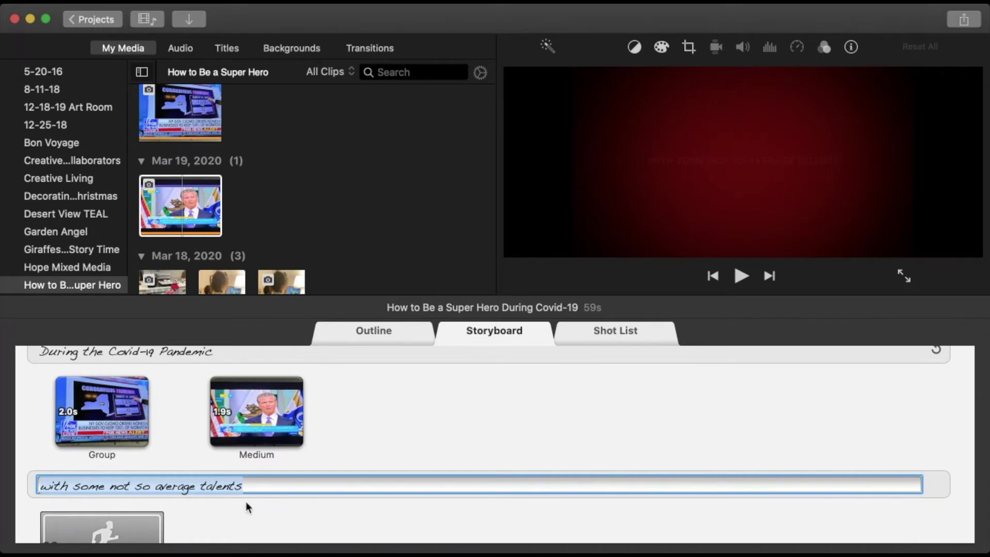
pyautogui.write('there were peop')
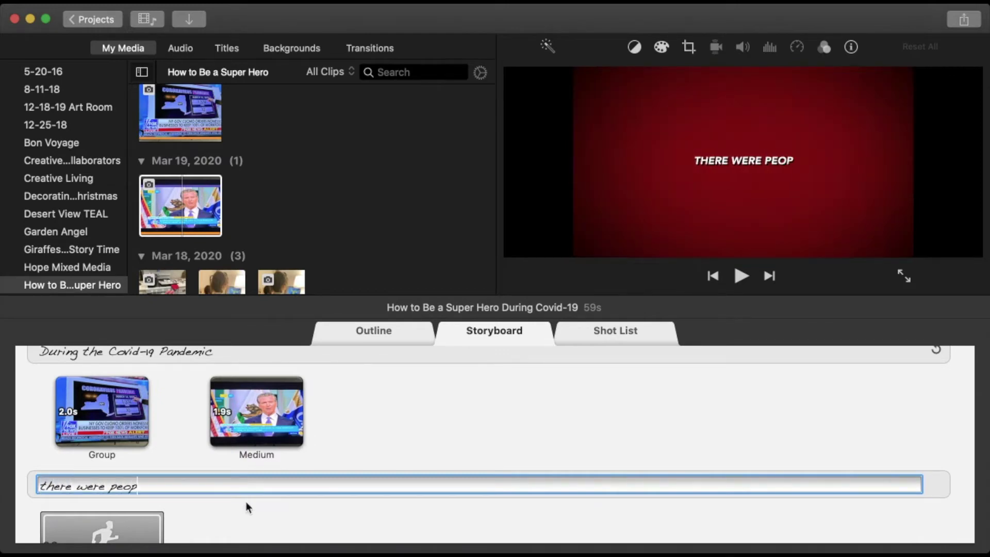
pyautogui.write('le')
pyautogui.scroll(-4, 245, 507)
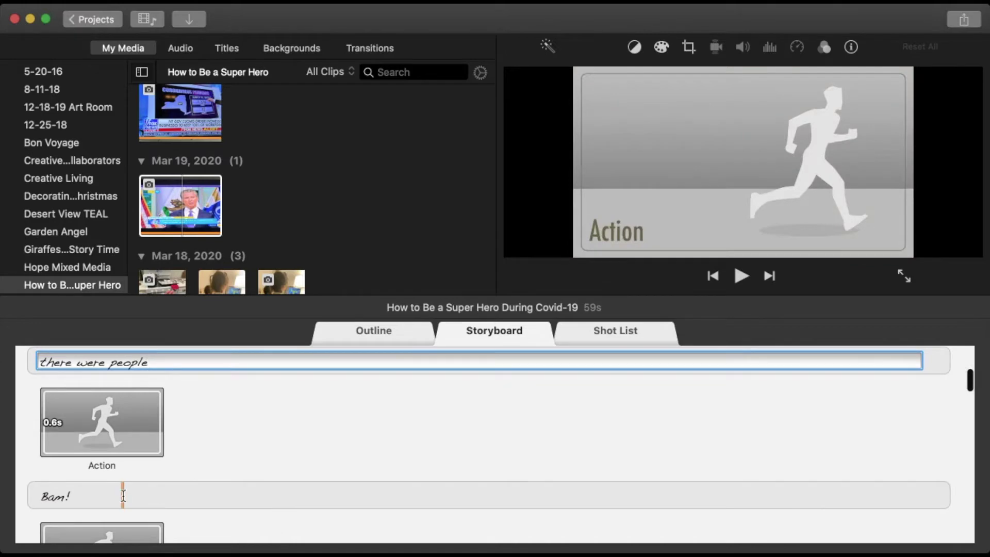
# Replace the Bam! and Krak! captions with new super heroes text, fixing the typos.
pyautogui.click(122, 495)
pyautogui.write('who')
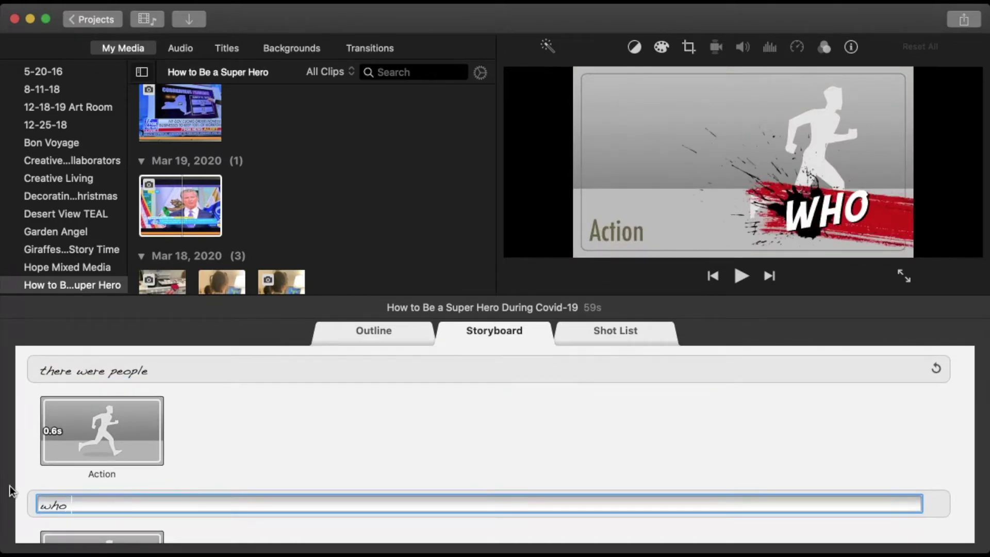
pyautogui.write(' ba')
pyautogui.press('BackSpace')
pyautogui.press('BackSpace')
pyautogui.press('BackSpace')
pyautogui.press('BackSpace')
pyautogui.press('BackSpace')
pyautogui.press('BackSpace')
pyautogui.write('with norma')
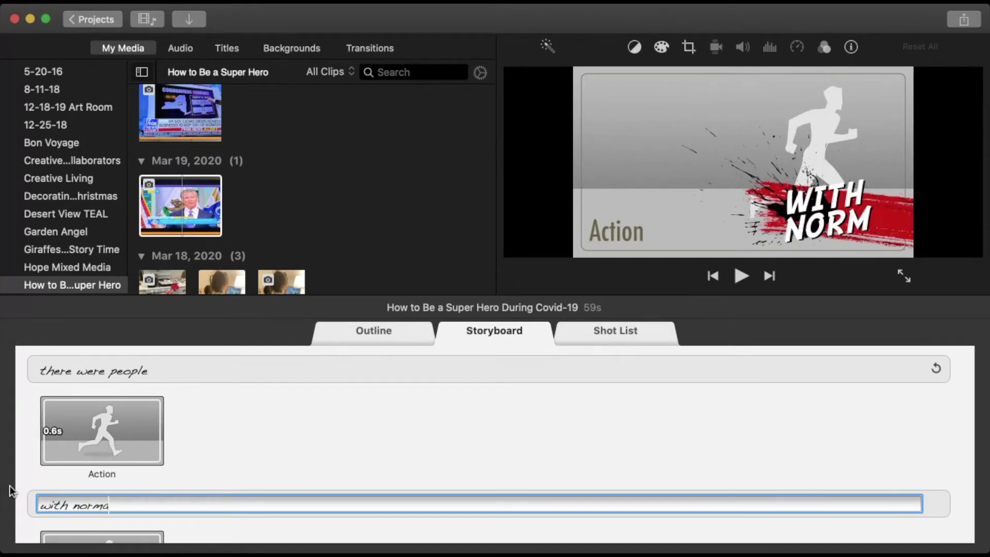
pyautogui.write('l talents')
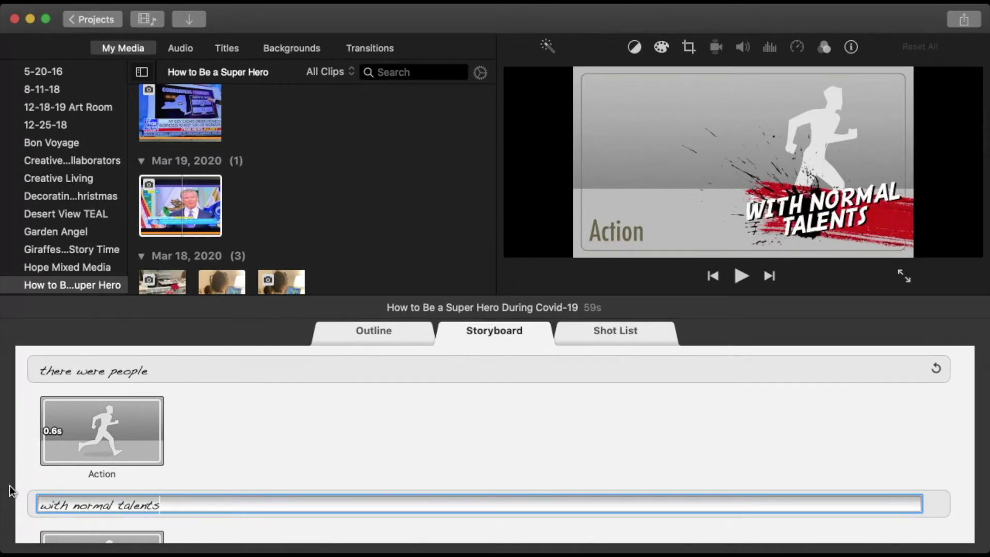
pyautogui.scroll(-4, 134, 500)
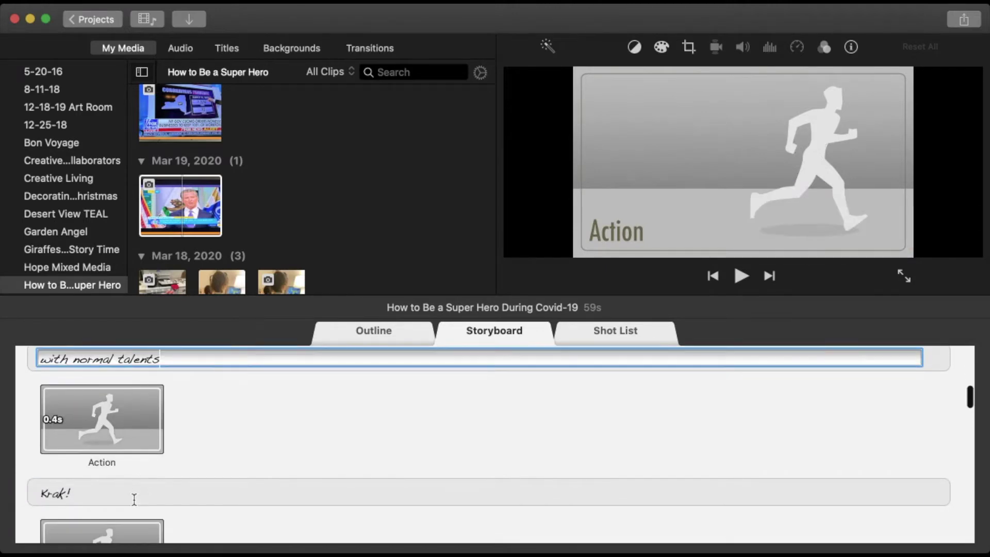
pyautogui.click(134, 500)
pyautogui.write('who')
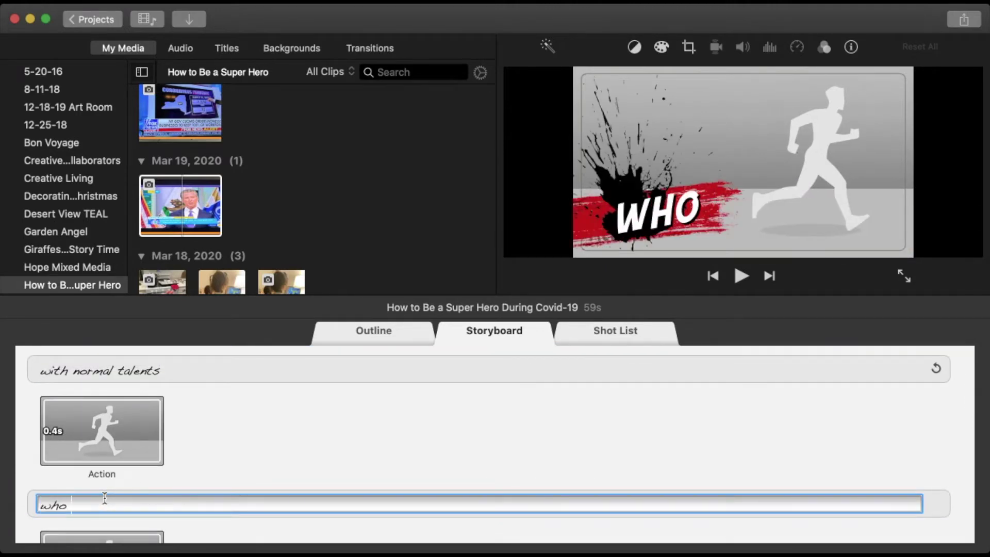
pyautogui.write(' beco')
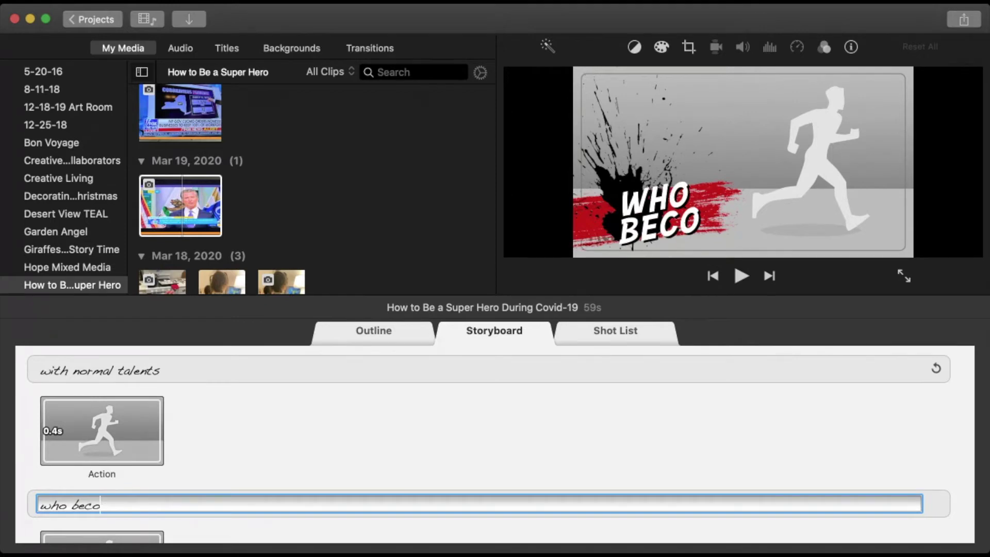
pyautogui.press('BackSpace')
pyautogui.write('ame super')
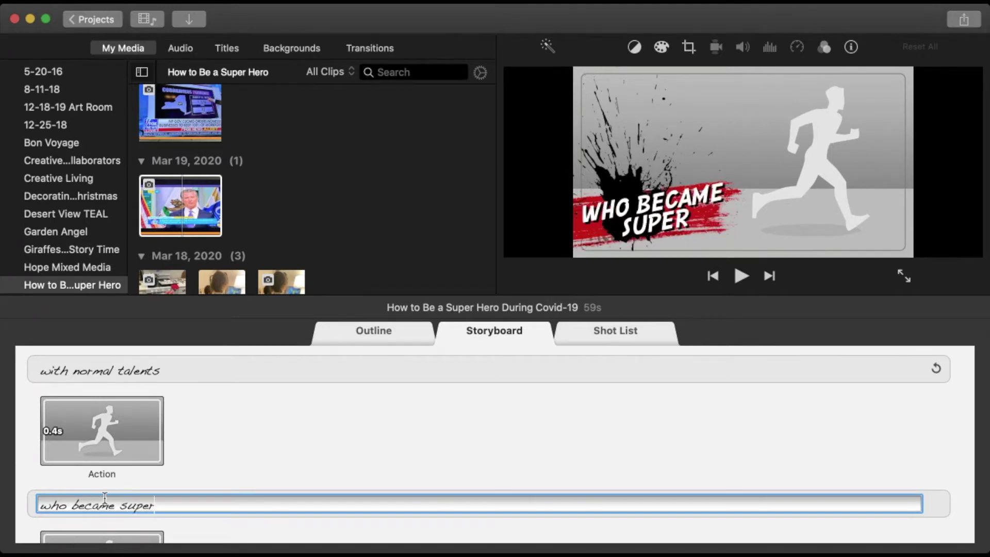
pyautogui.write(' heros')
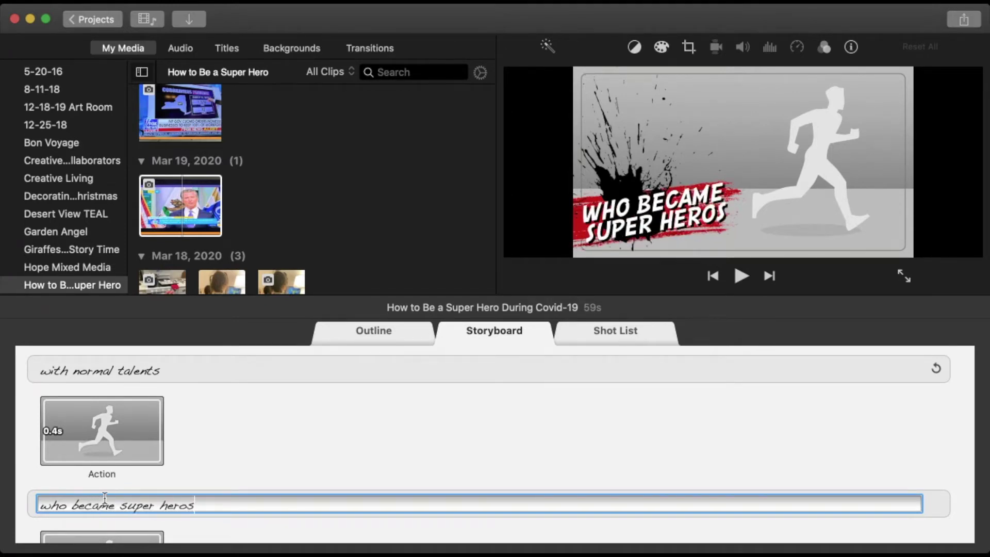
pyautogui.press('BackSpace')
pyautogui.write('es')
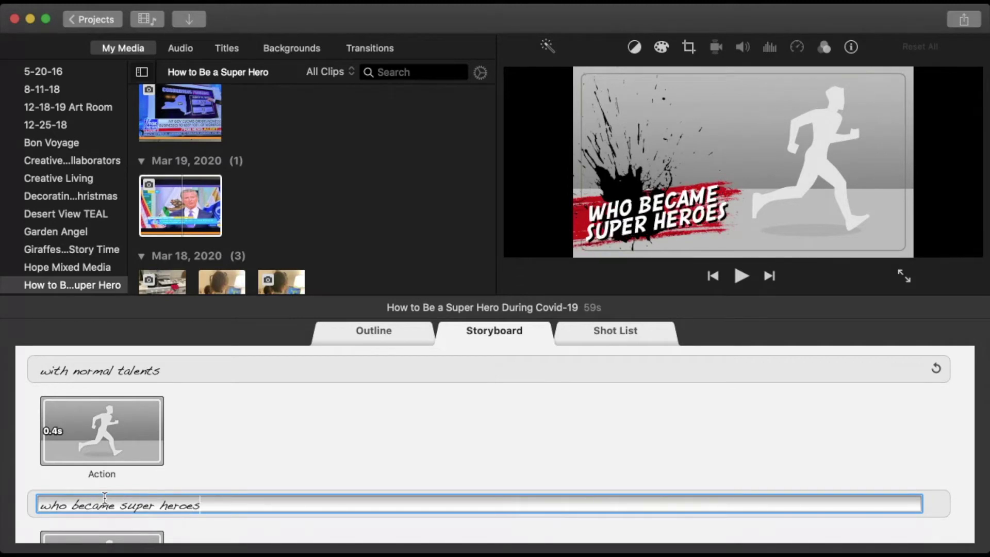
pyautogui.write('!')
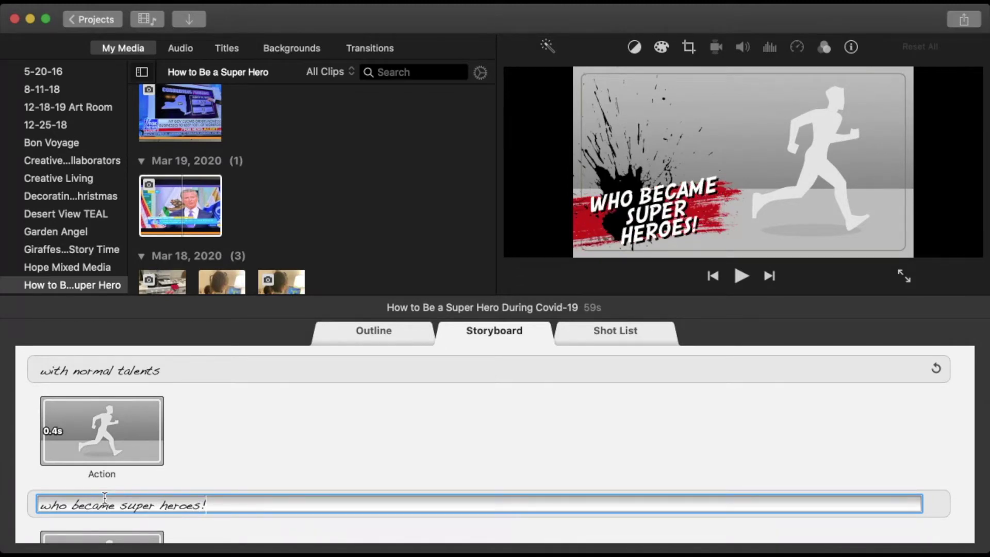
pyautogui.click(107, 536)
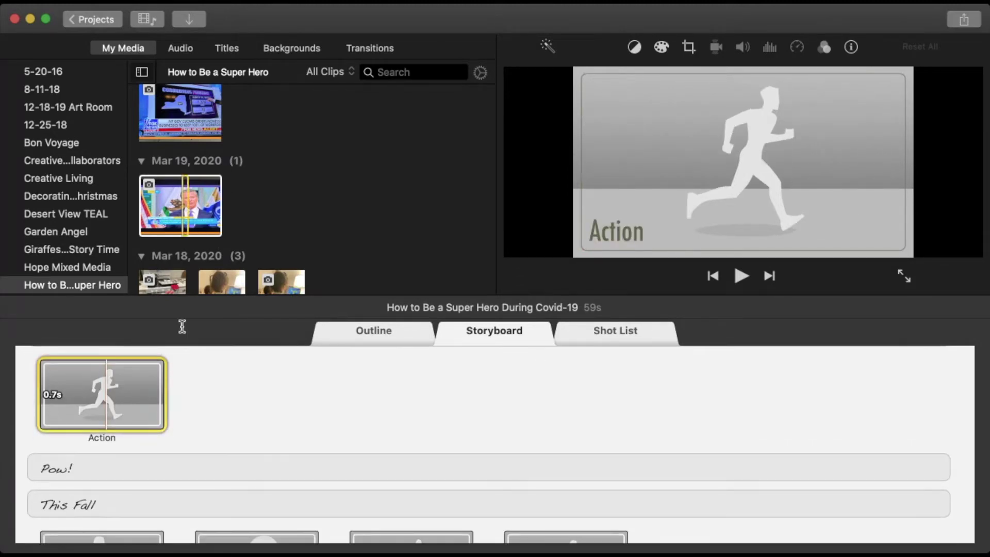
pyautogui.scroll(-1, 175, 389)
pyautogui.scroll(-3, 175, 389)
pyautogui.scroll(-2, 150, 469)
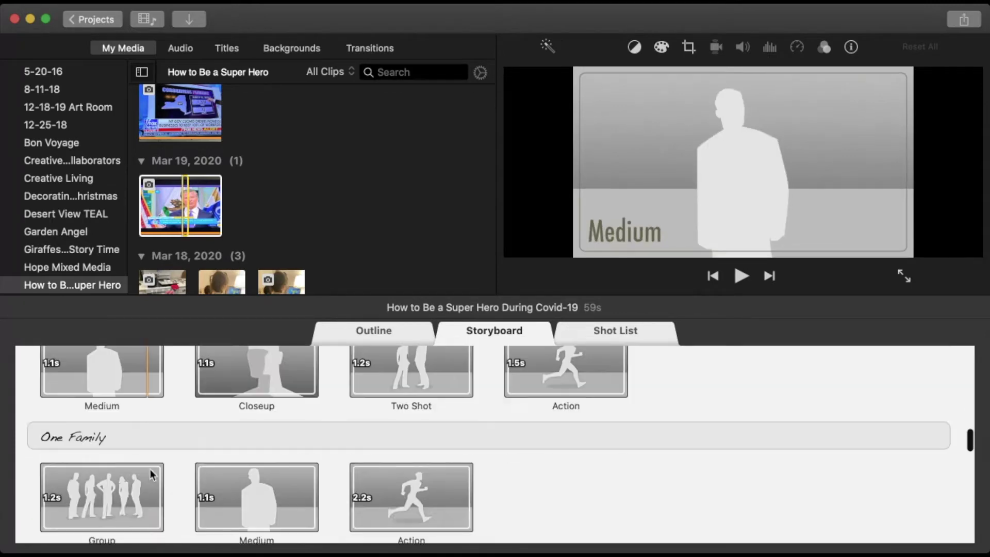
pyautogui.scroll(-5, 149, 469)
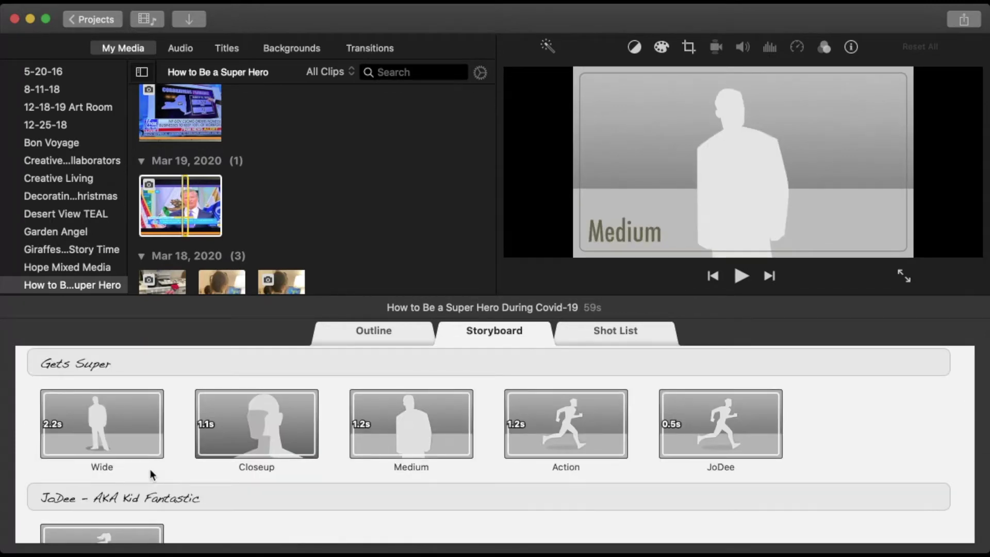
pyautogui.scroll(-2, 149, 469)
pyautogui.scroll(-2, 150, 468)
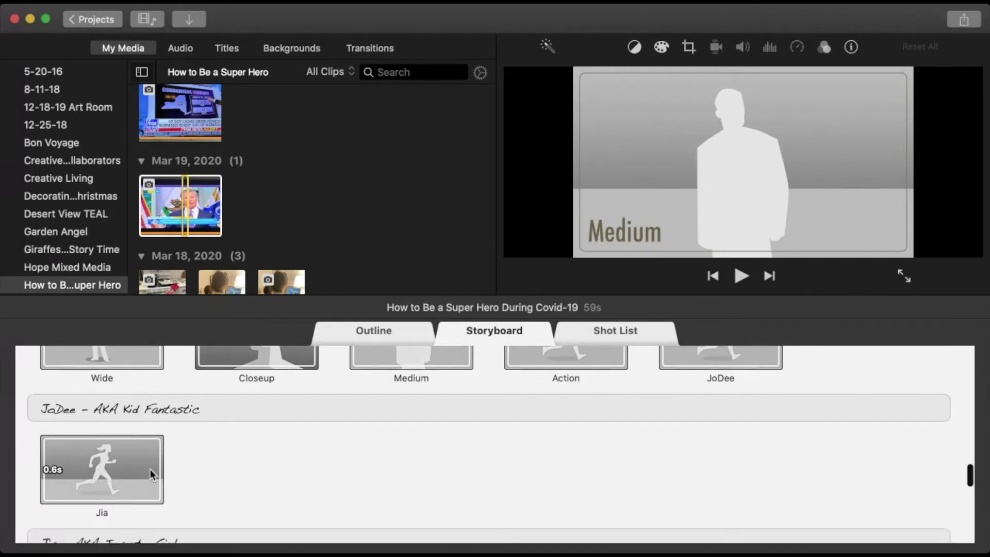
pyautogui.scroll(-3, 150, 469)
pyautogui.scroll(-3, 150, 468)
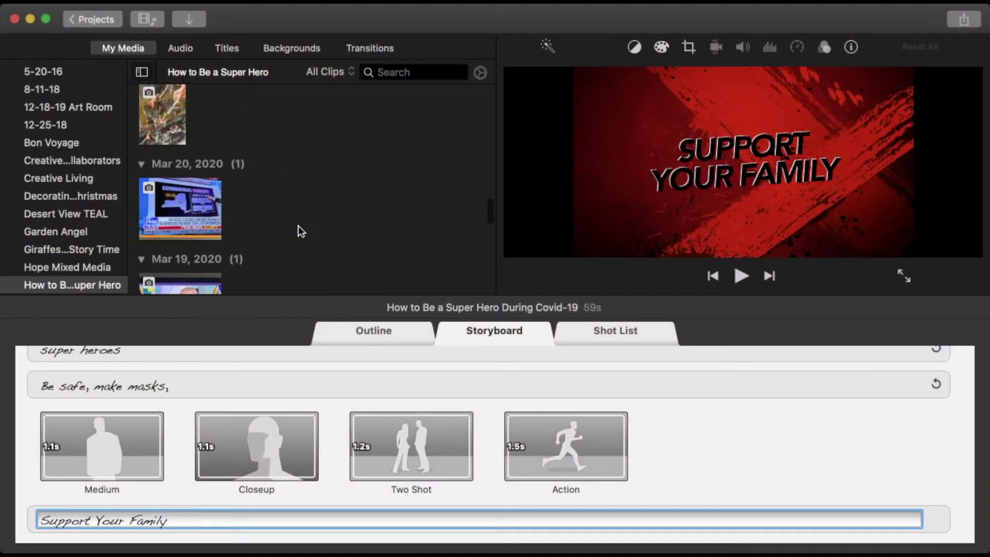
pyautogui.scroll(4, 298, 226)
pyautogui.moveTo(180, 225); pyautogui.dragTo(93, 457)
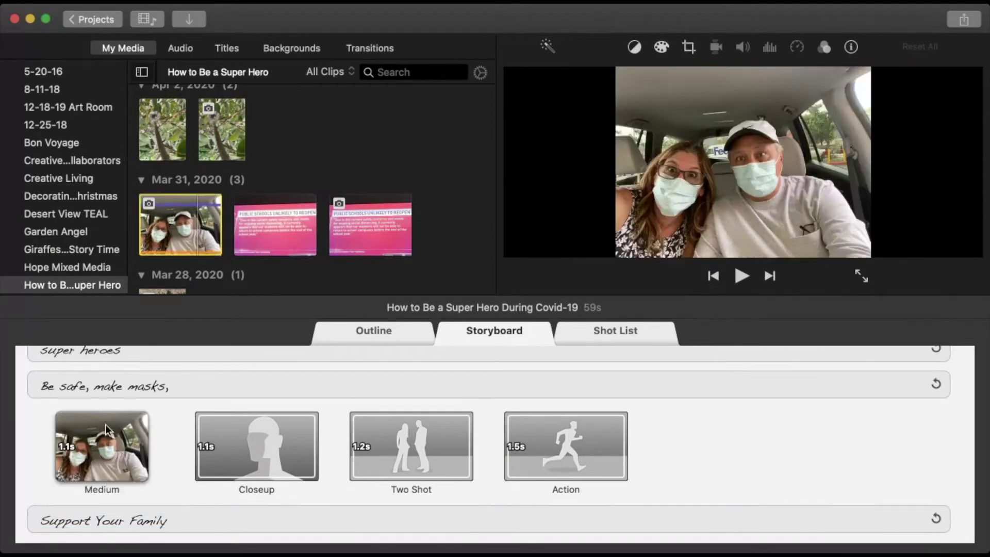
pyautogui.scroll(4, 362, 187)
pyautogui.moveTo(159, 219); pyautogui.dragTo(236, 431)
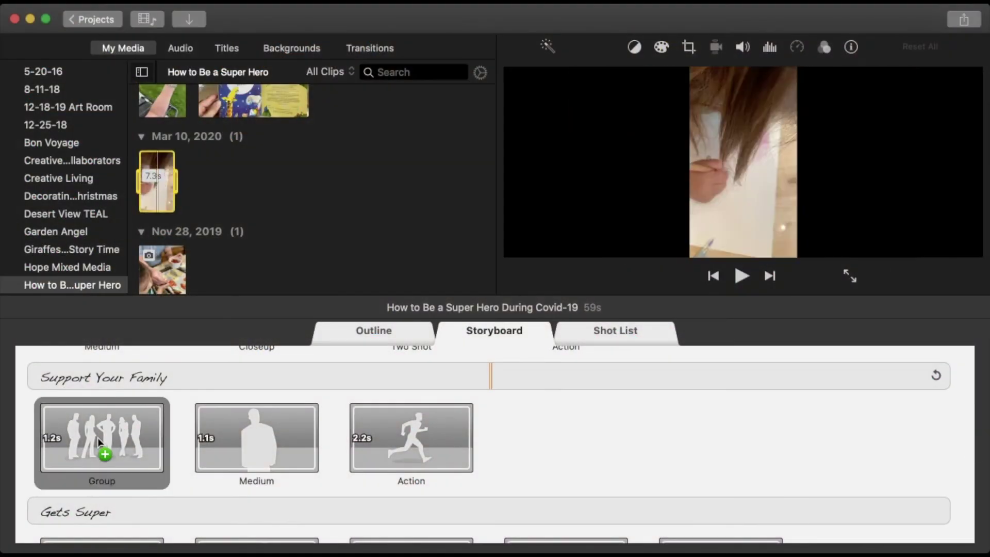
pyautogui.moveTo(99, 443); pyautogui.dragTo(99, 443)
pyautogui.moveTo(163, 269); pyautogui.dragTo(256, 440)
pyautogui.scroll(2, 326, 192)
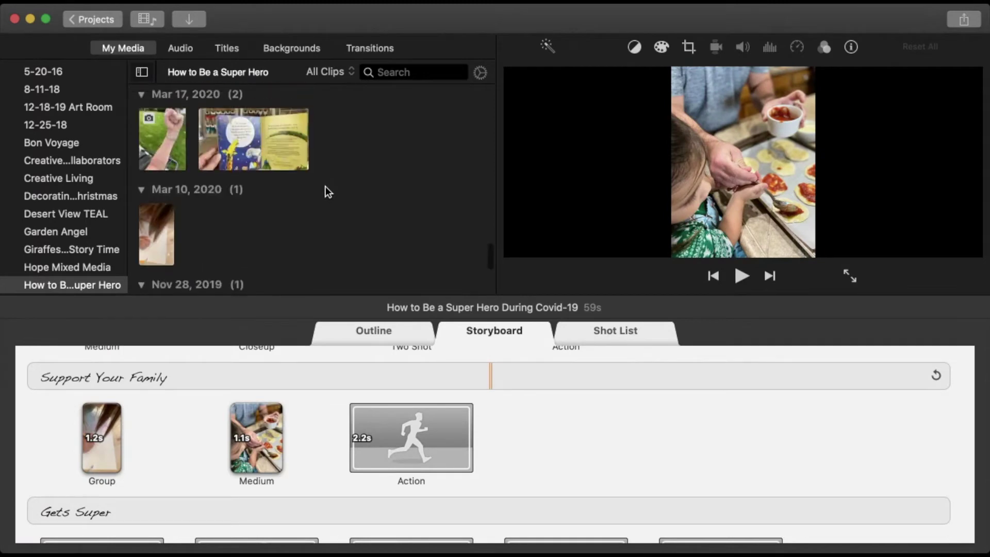
# Add the book and Apr 11 dog clips to the Action slots and the handwritten note to the final slot.
pyautogui.moveTo(256, 139); pyautogui.dragTo(374, 424)
pyautogui.scroll(-5, 374, 424)
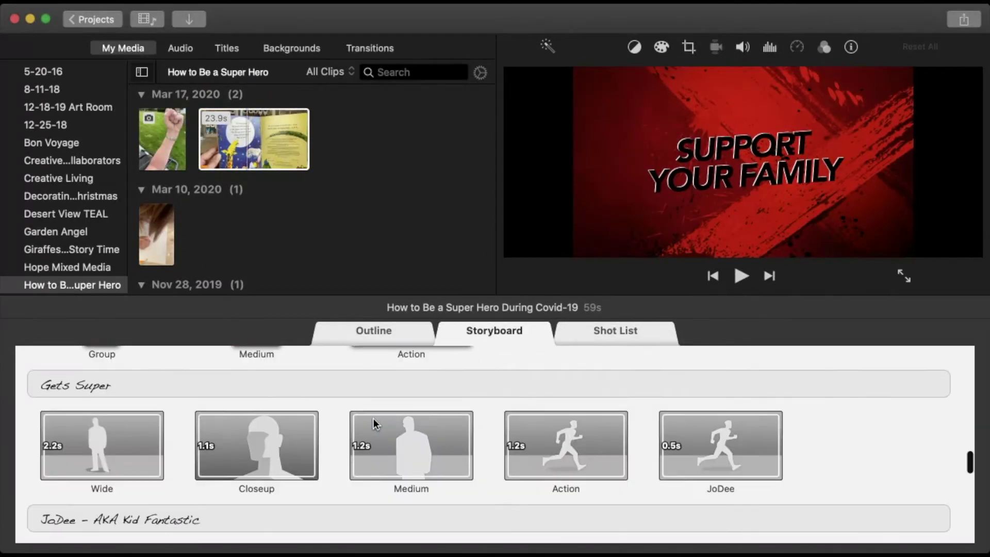
pyautogui.scroll(5, 373, 419)
pyautogui.scroll(2, 374, 418)
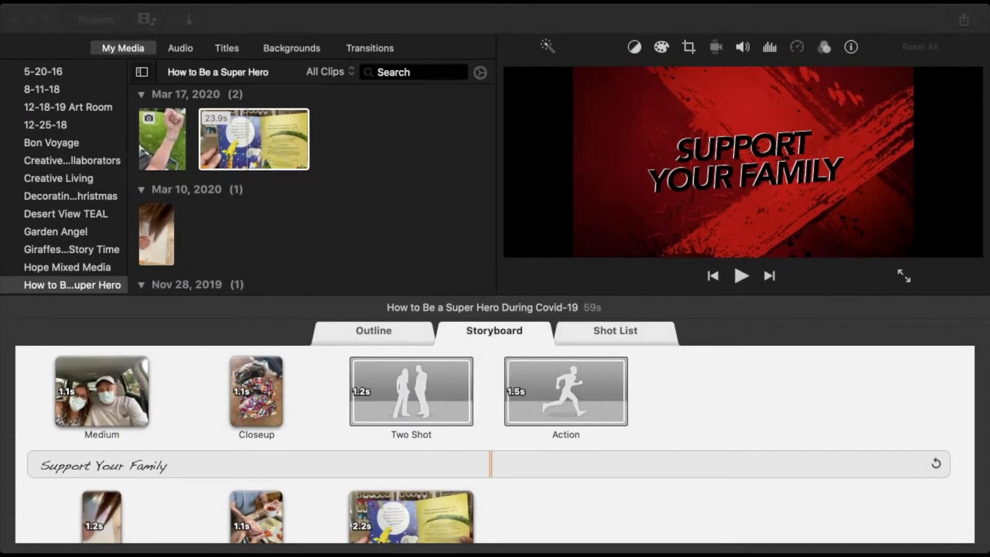
pyautogui.scroll(-3, 374, 419)
pyautogui.click(133, 380)
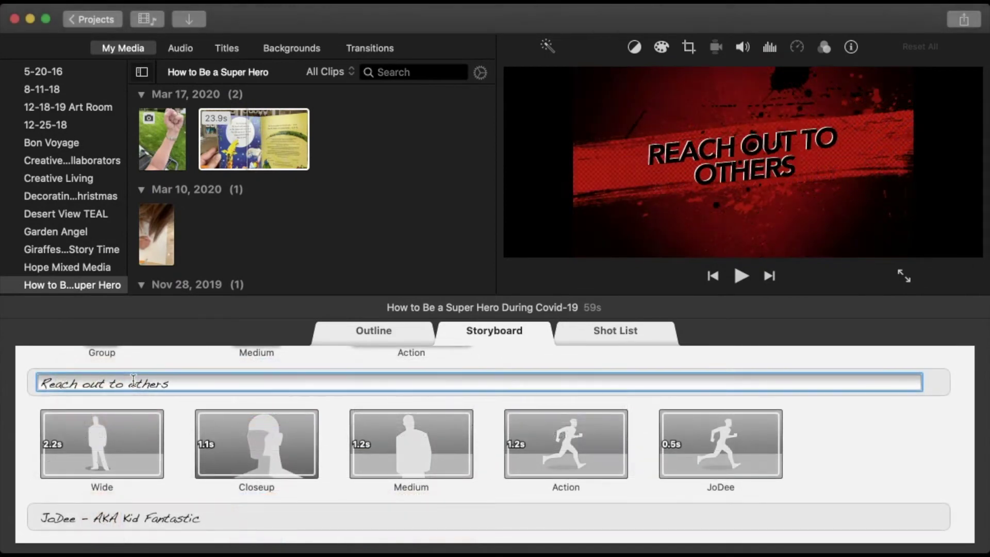
pyautogui.scroll(3, 198, 179)
pyautogui.scroll(2, 199, 179)
pyautogui.moveTo(222, 237); pyautogui.dragTo(101, 443)
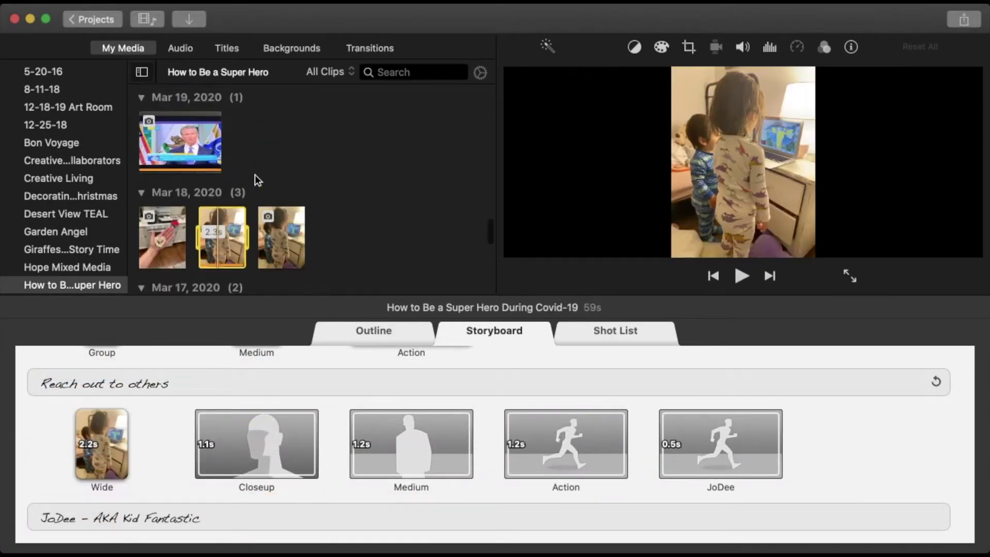
pyautogui.scroll(5, 257, 180)
pyautogui.scroll(2, 258, 179)
pyautogui.scroll(1, 232, 194)
pyautogui.moveTo(184, 213); pyautogui.dragTo(256, 443)
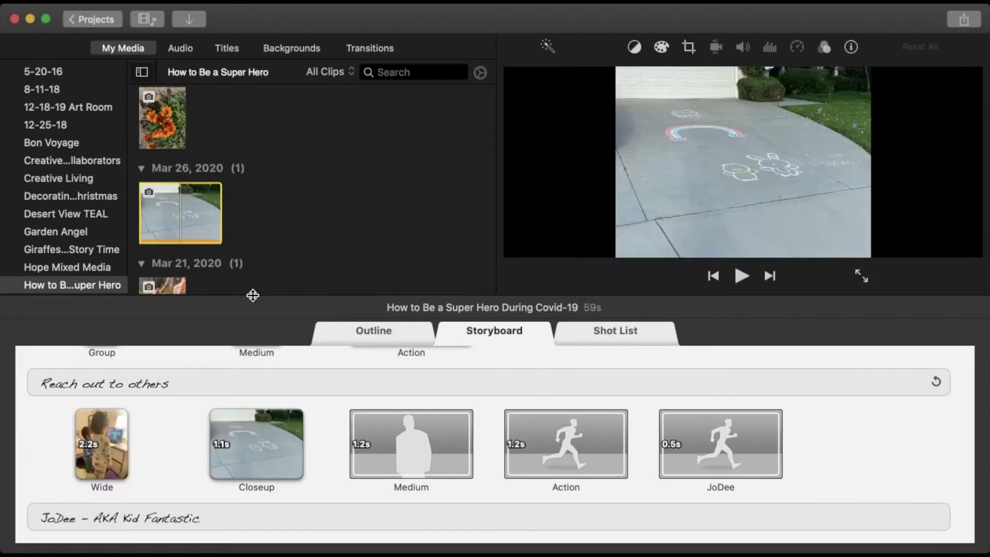
pyautogui.scroll(3, 264, 199)
pyautogui.scroll(3, 263, 199)
pyautogui.scroll(3, 263, 199)
pyautogui.scroll(2, 263, 198)
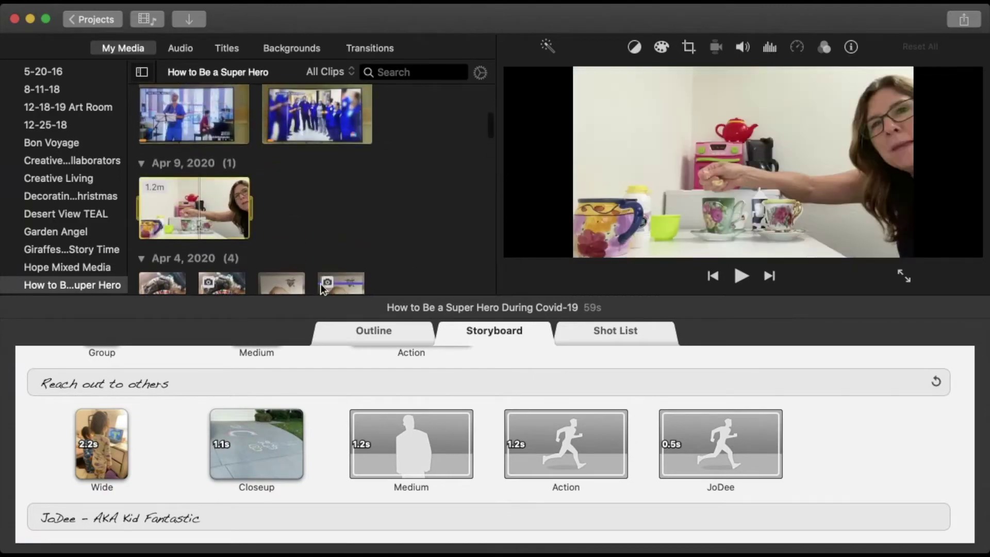
pyautogui.scroll(5, 279, 232)
pyautogui.click(157, 207)
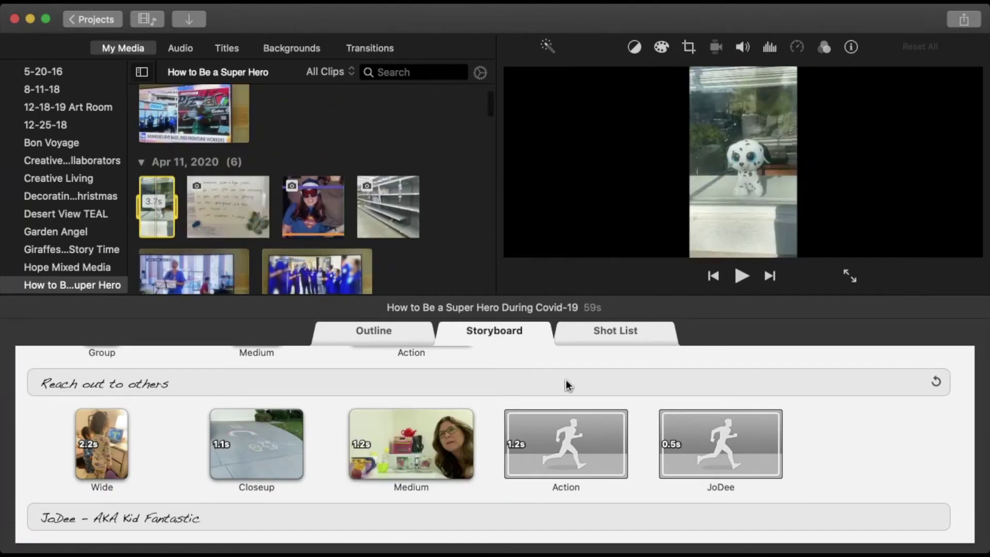
pyautogui.moveTo(565, 384); pyautogui.dragTo(565, 444)
pyautogui.click(228, 207)
pyautogui.moveTo(229, 207); pyautogui.dragTo(665, 439)
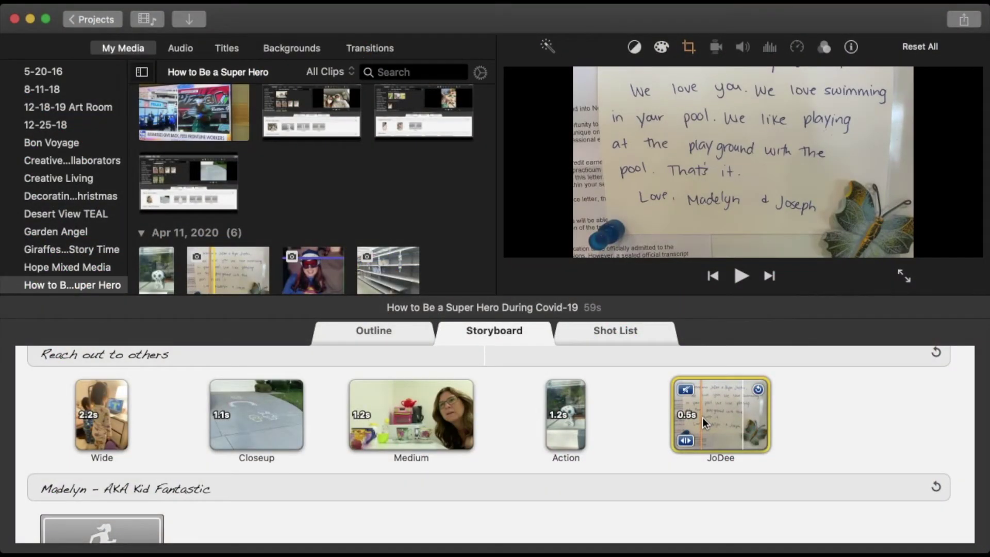
# Crop the handwritten note clip to fill the frame, framing the letter text.
pyautogui.click(704, 417)
pyautogui.click(689, 48)
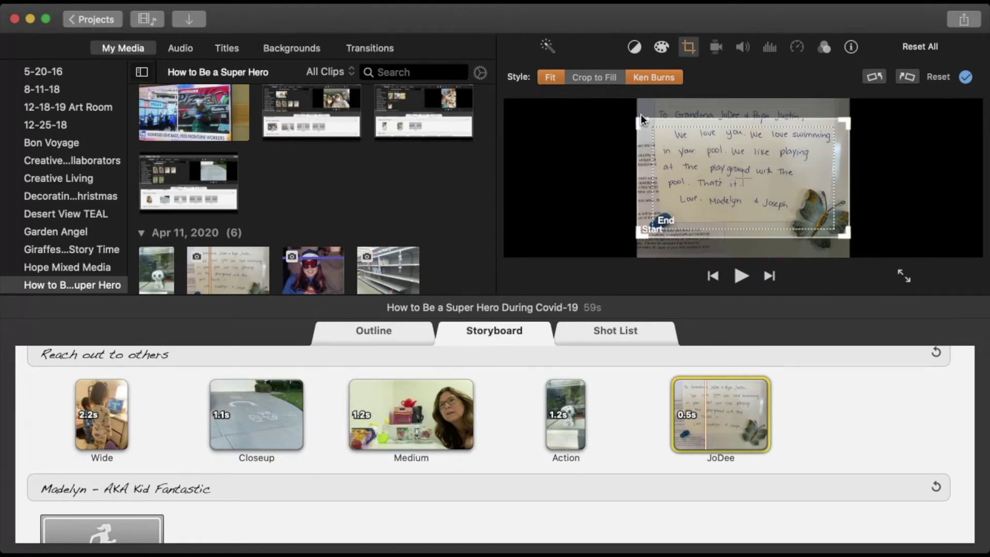
pyautogui.click(597, 77)
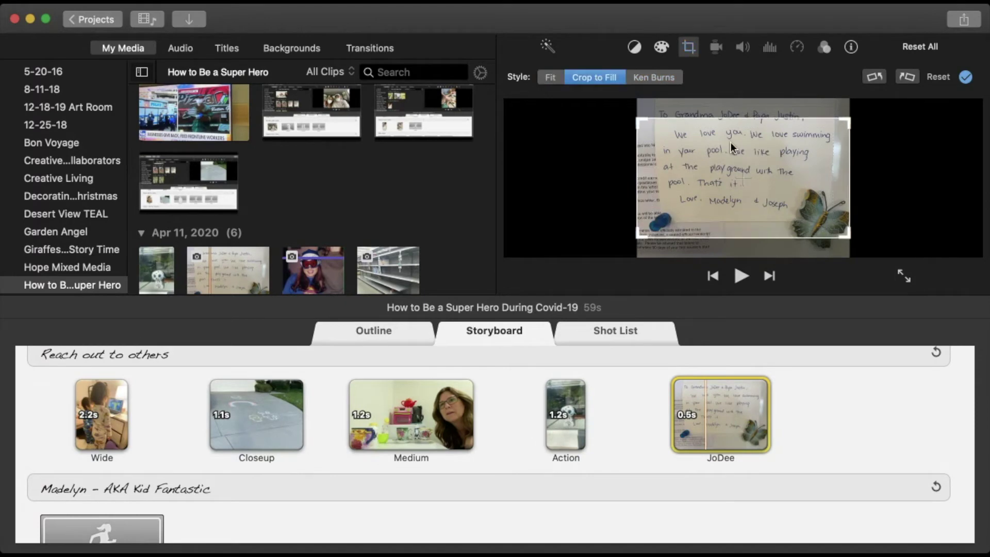
pyautogui.moveTo(743, 161); pyautogui.dragTo(746, 142)
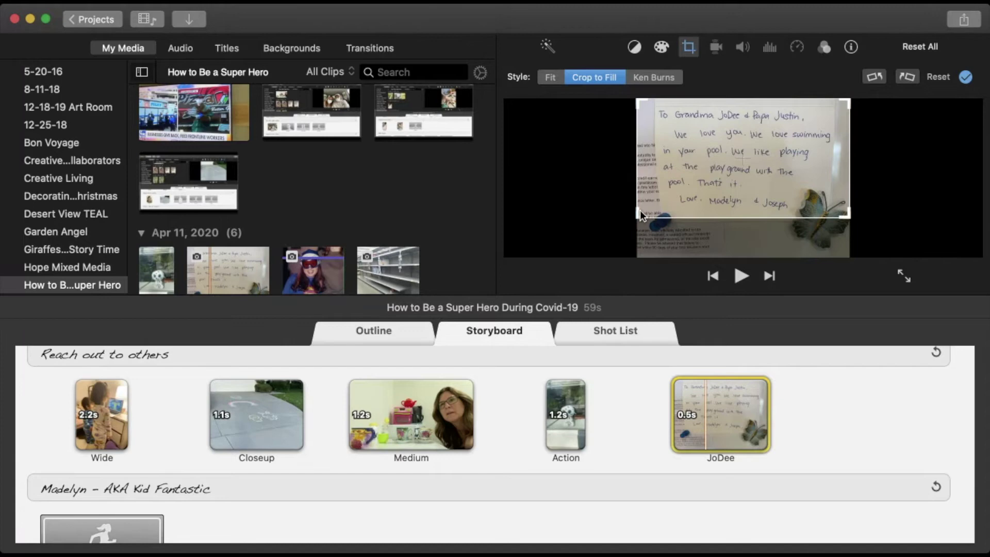
pyautogui.moveTo(640, 210); pyautogui.dragTo(657, 214)
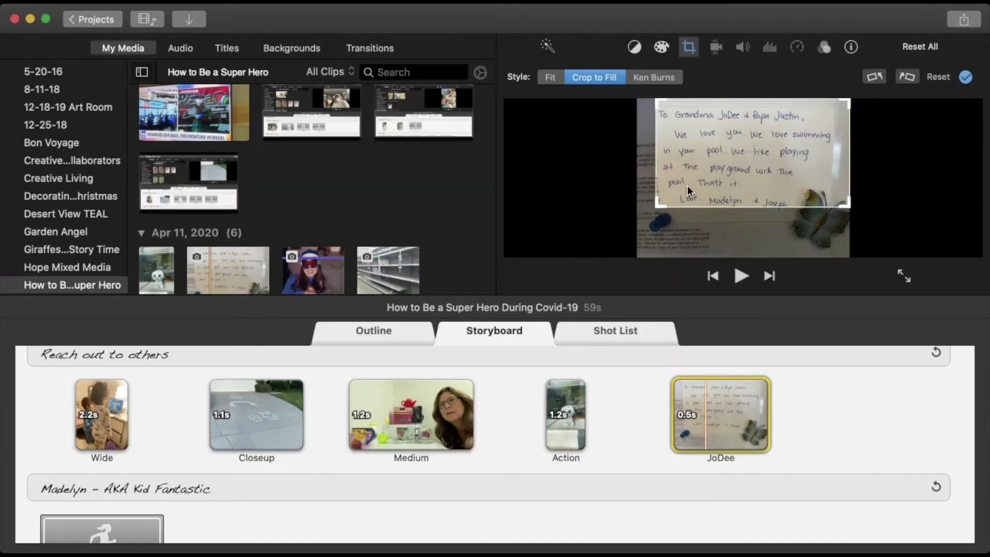
pyautogui.moveTo(701, 171); pyautogui.dragTo(697, 178)
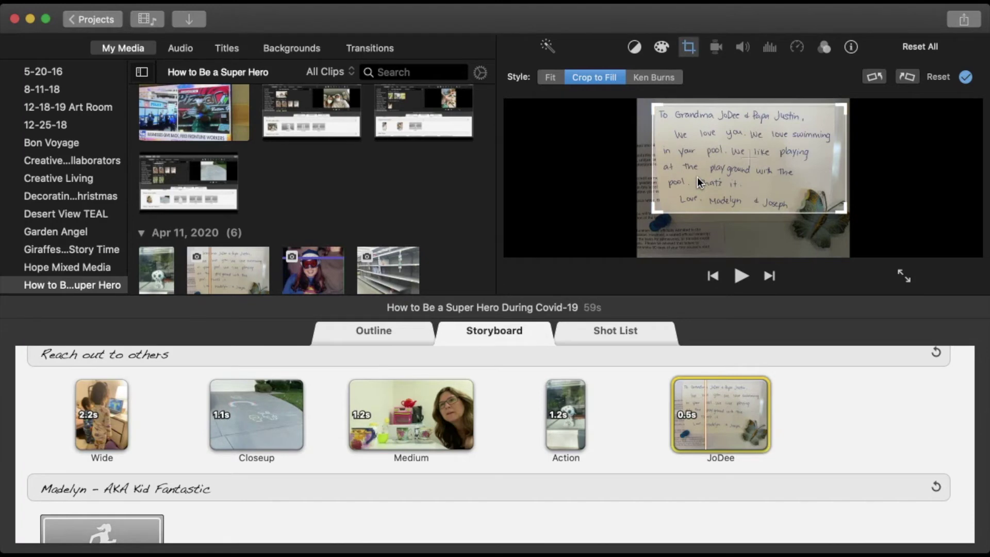
pyautogui.click(591, 80)
pyautogui.click(592, 79)
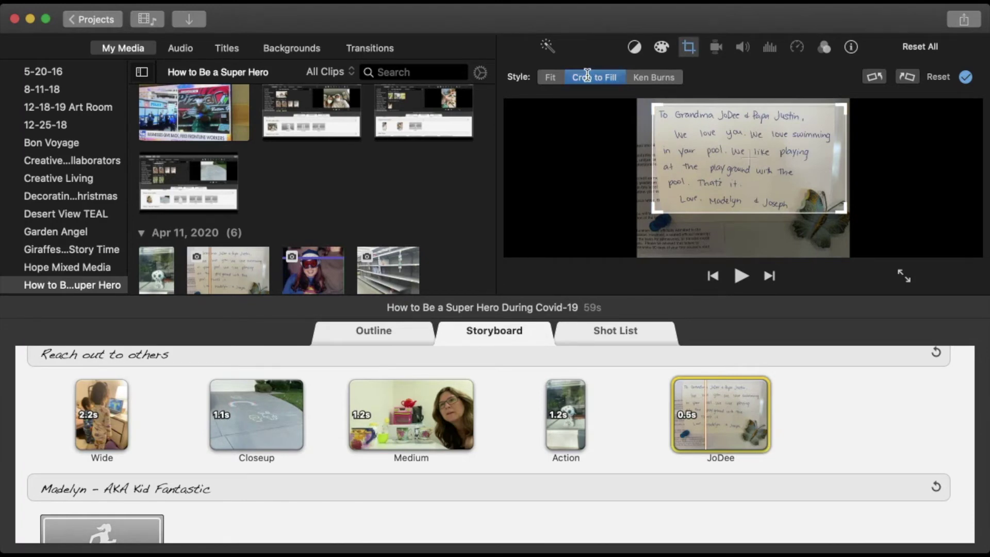
pyautogui.click(818, 402)
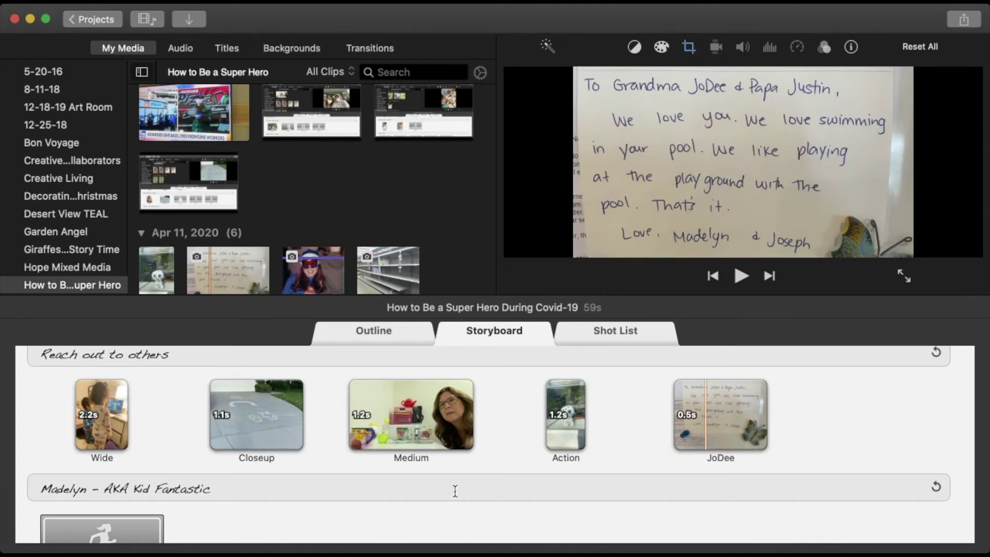
# Edit the Kid Fantastic heading, then nudge the note clip's crop area and reapply it.
pyautogui.click(260, 489)
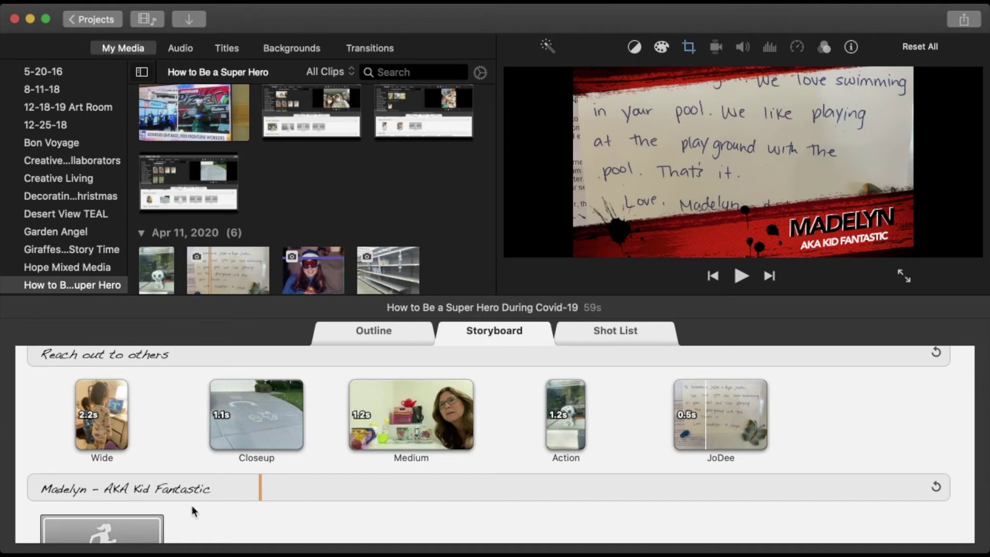
pyautogui.click(172, 494)
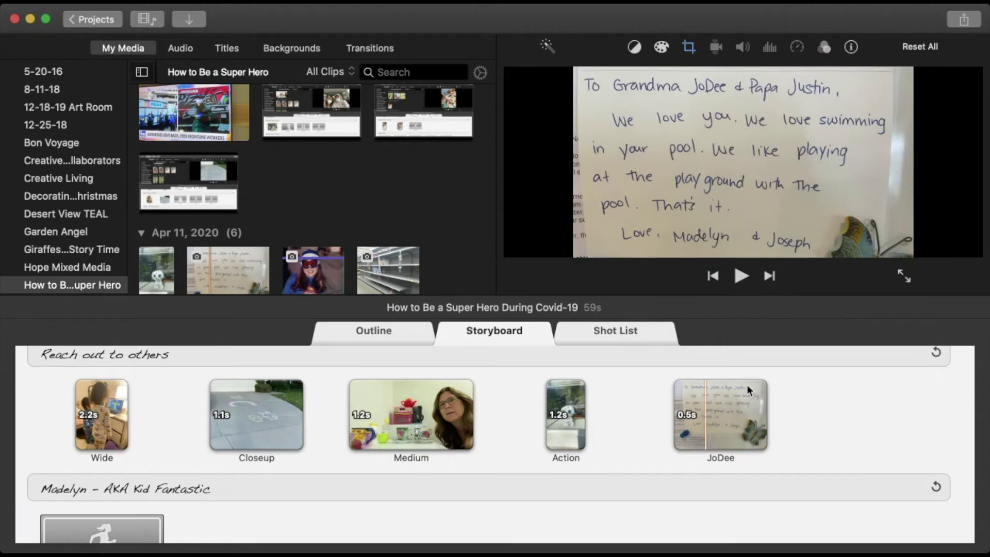
pyautogui.click(741, 401)
pyautogui.click(694, 47)
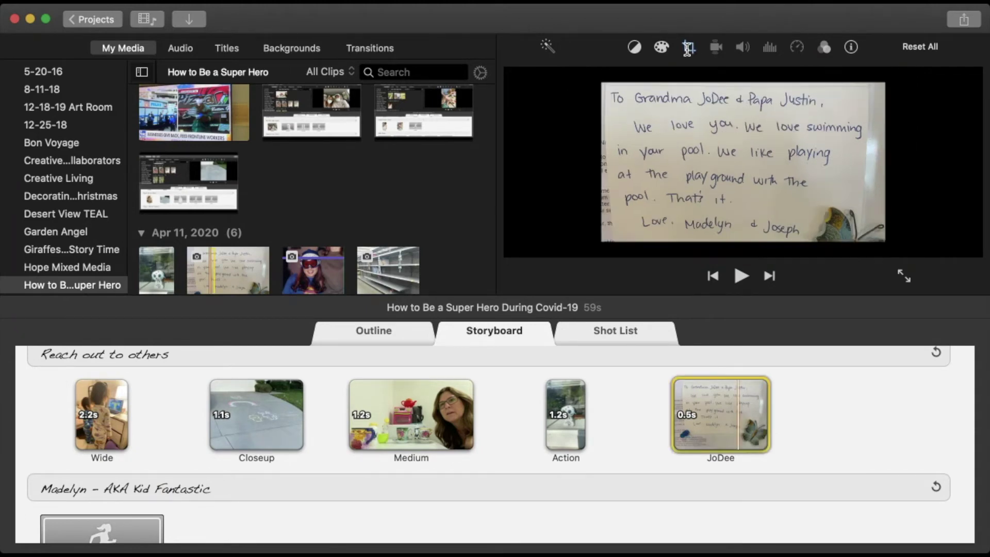
pyautogui.moveTo(762, 164); pyautogui.dragTo(764, 170)
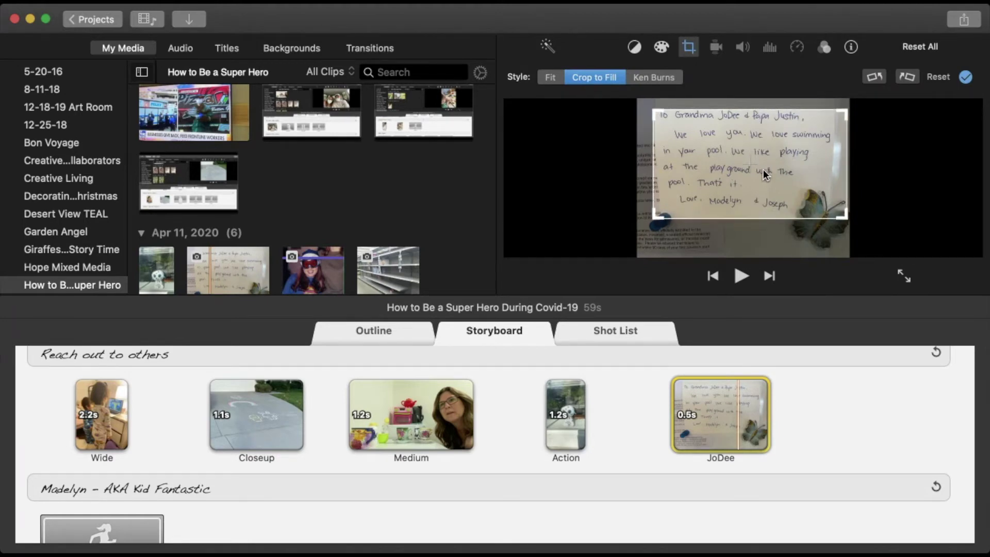
pyautogui.click(814, 391)
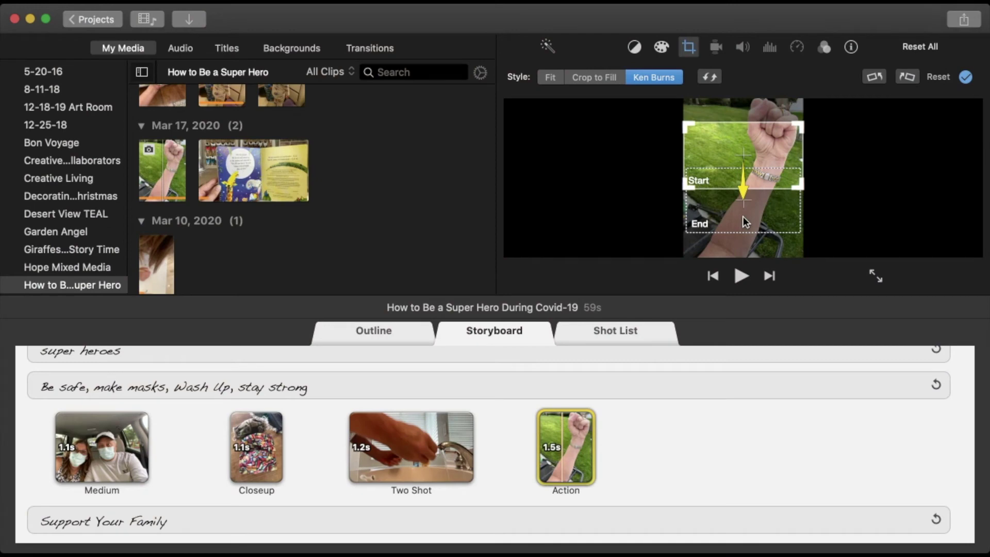
# Pan the fist clip's Ken Burns End frame up over the fist, then preview the clip and trailer.
pyautogui.moveTo(744, 215); pyautogui.dragTo(742, 147)
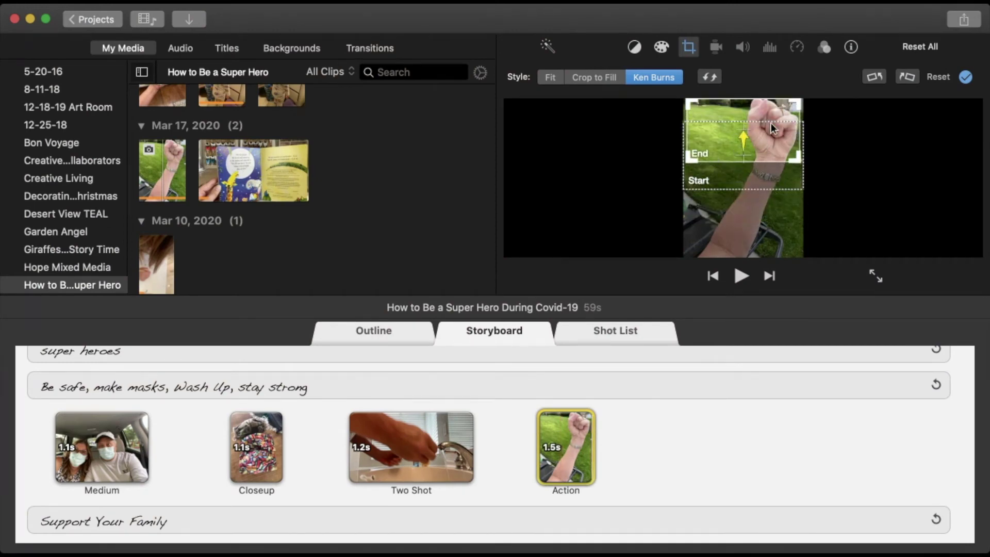
pyautogui.moveTo(762, 174); pyautogui.dragTo(764, 186)
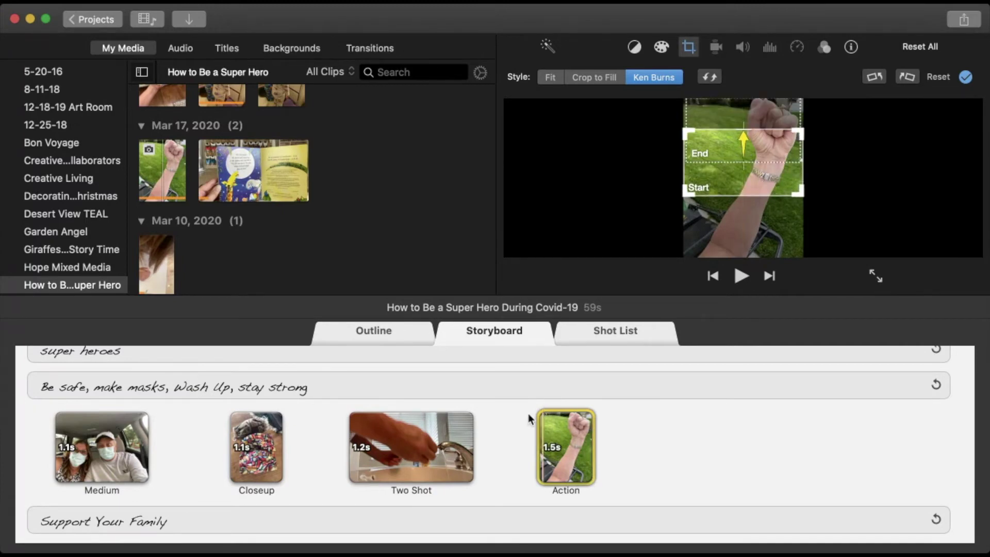
pyautogui.press('space')
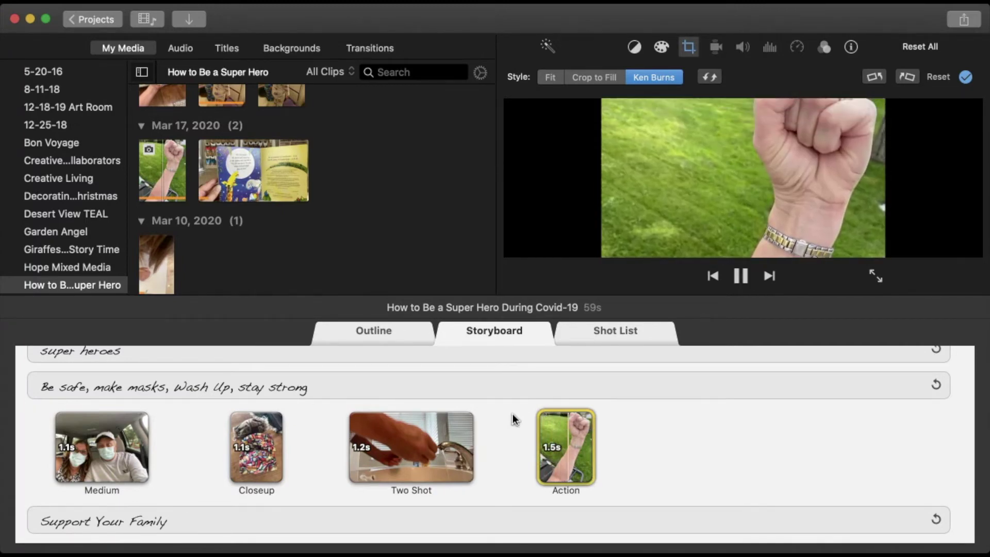
pyautogui.press('space')
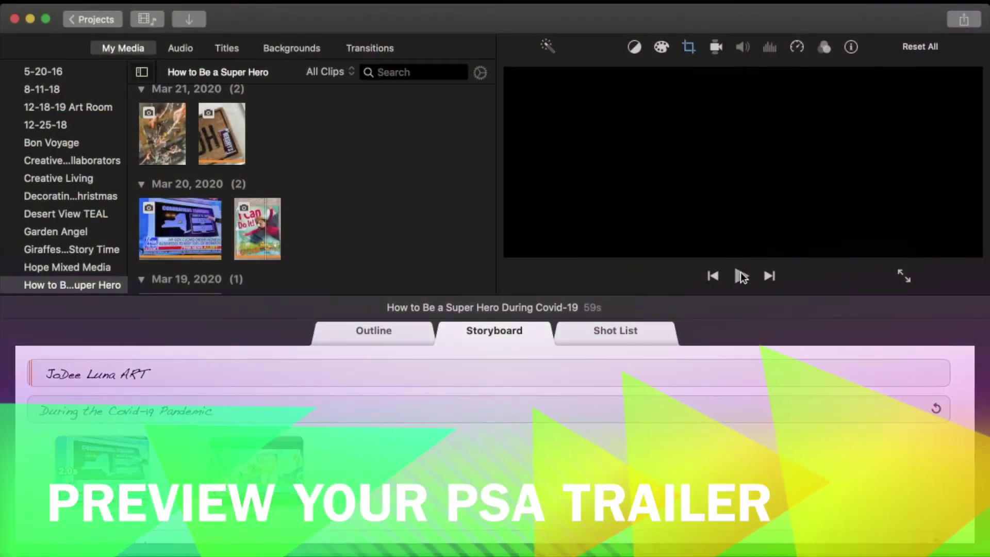
pyautogui.click(741, 276)
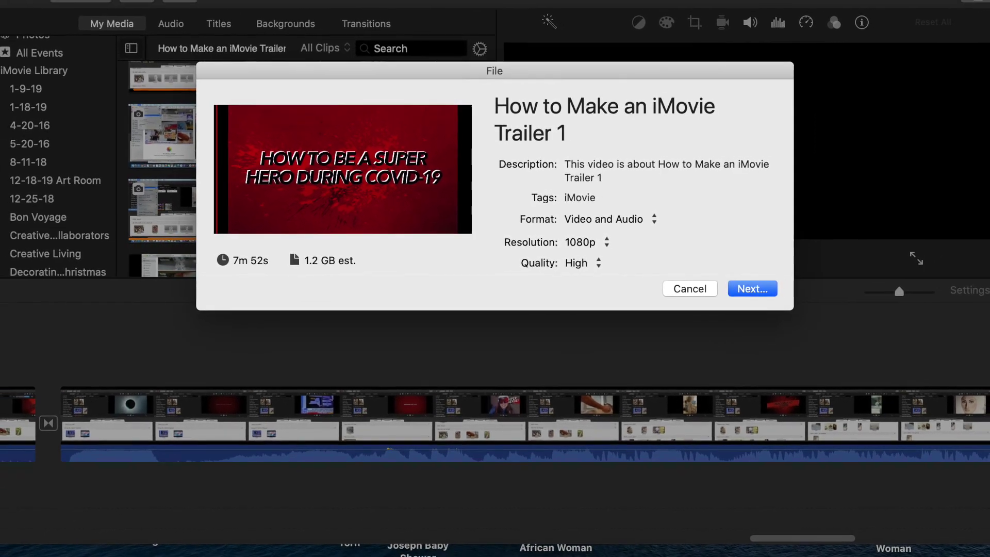
# Accept the 1080p, High-quality export settings and continue to the Save As sheet.
pyautogui.press('Return')
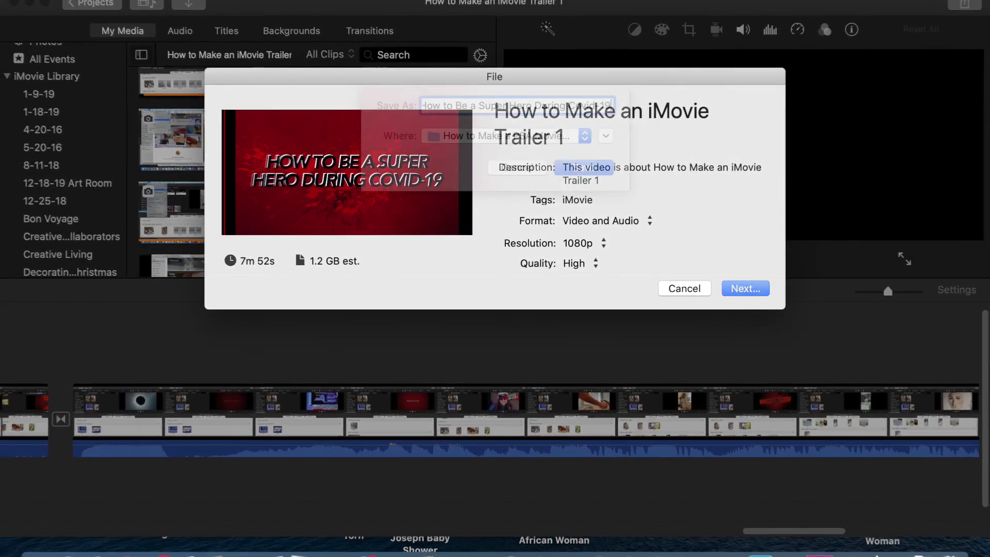